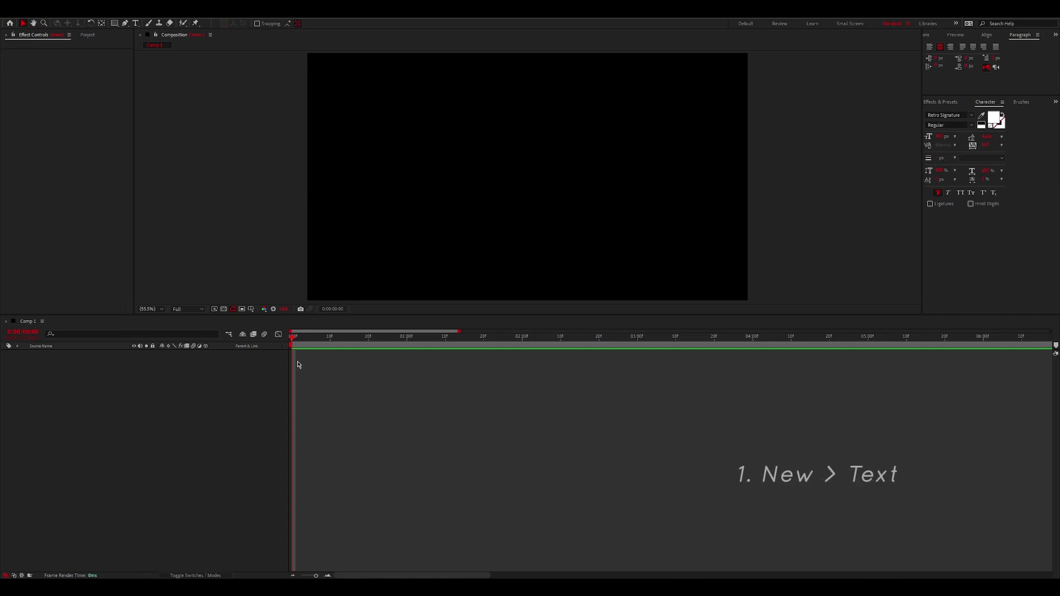
Create a new text layer in the composition reading "Think That You"
{"action": "right_click", "coordinate": [260, 375]}
{"action": "mouse_move", "coordinate": [277, 380]}
{"action": "left_click", "coordinate": [379, 393]}
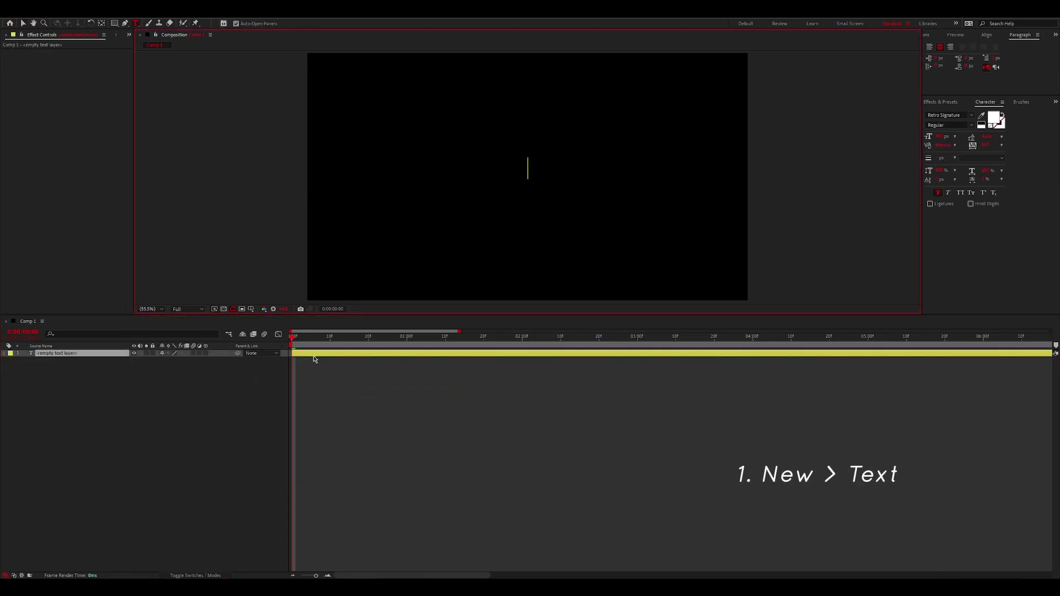
{"action": "type", "text": "Think That Y"}
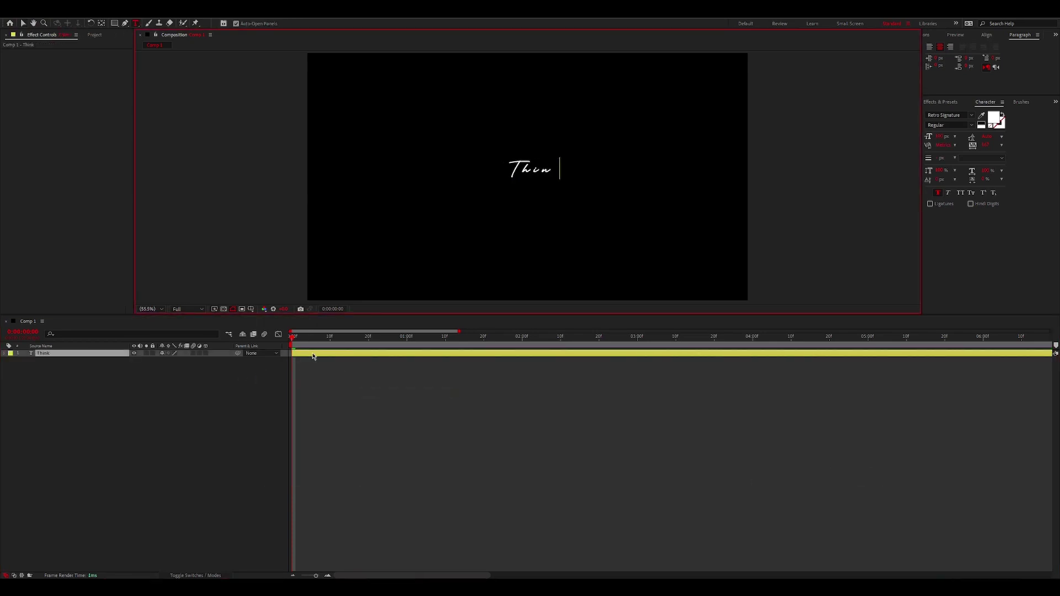
{"action": "type", "text": "ou"}
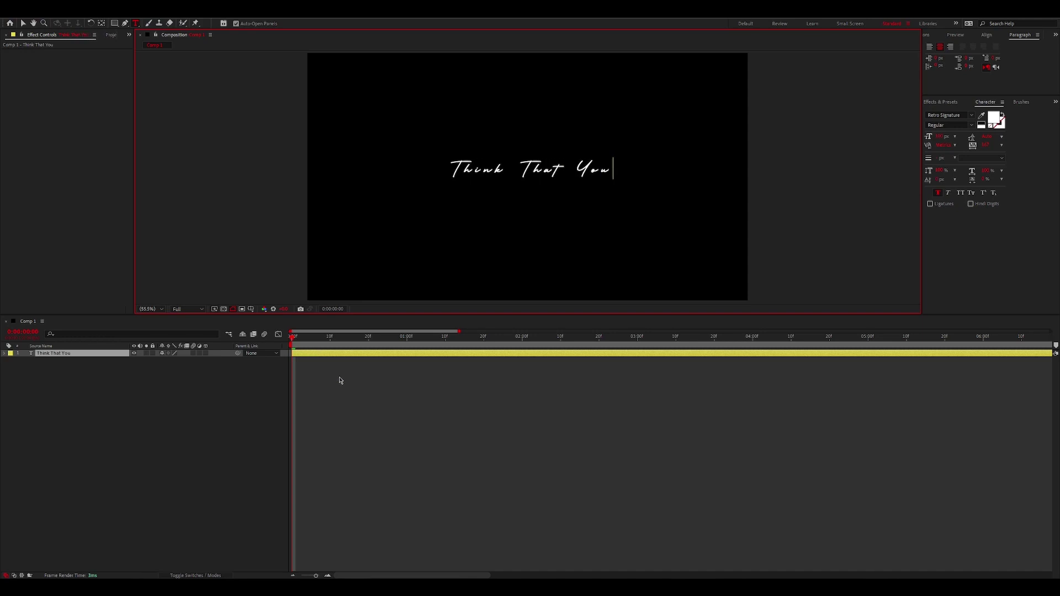
{"action": "left_click", "coordinate": [340, 380]}
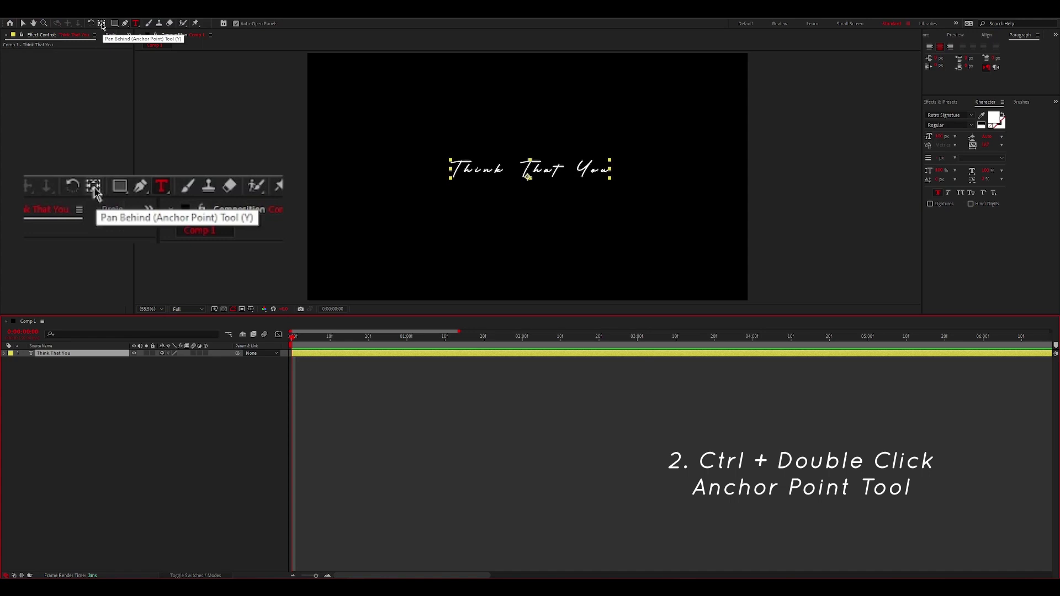
Centre the anchor point on the text layer and set its scale to 160%
{"action": "double_click", "coordinate": [102, 25], "text": "ctrl"}
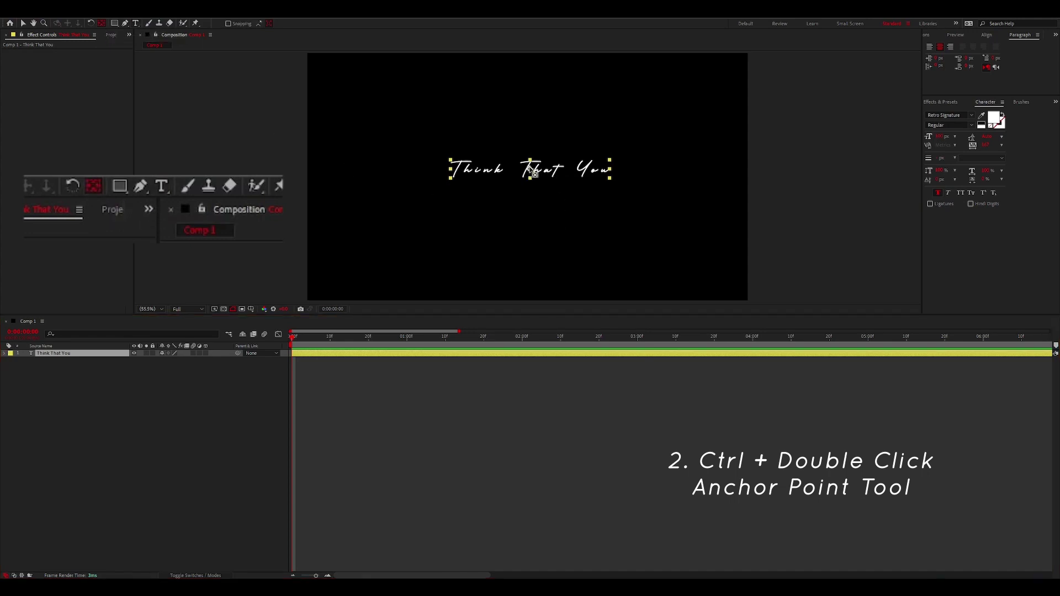
{"action": "left_click", "coordinate": [276, 377]}
{"action": "key", "text": "s"}
{"action": "left_click", "coordinate": [175, 360]}
{"action": "type", "text": "160"}
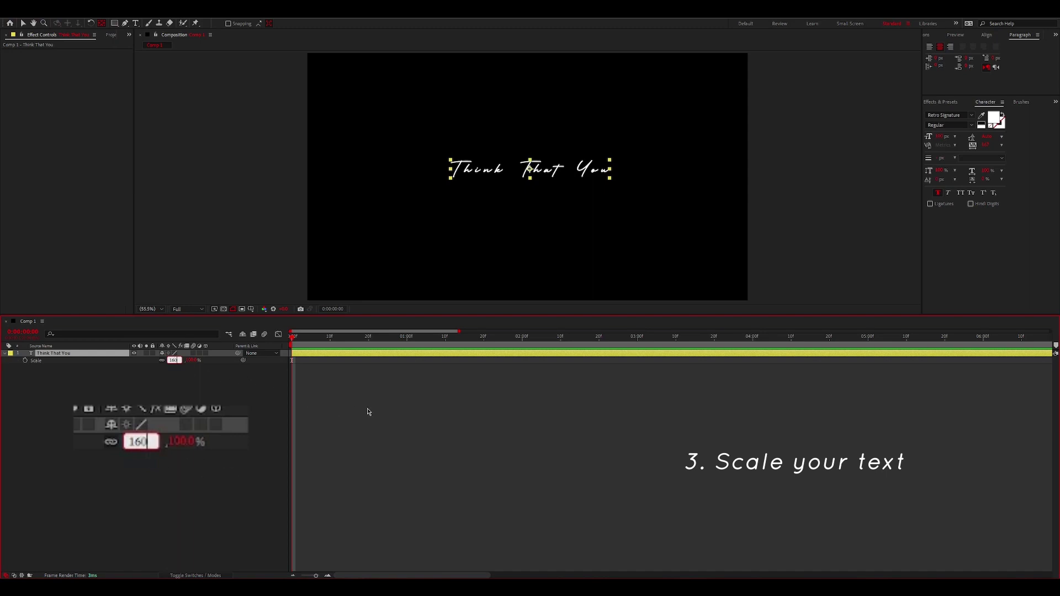
{"action": "left_click", "coordinate": [366, 409]}
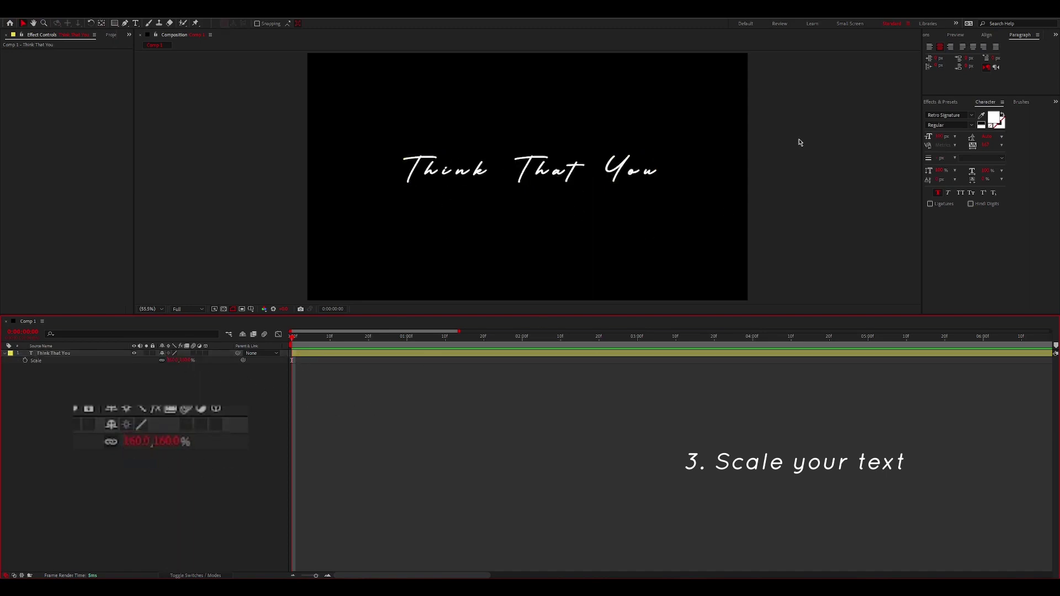
Align the text layer to the horizontal and vertical centre of the composition
{"action": "left_click", "coordinate": [986, 35]}
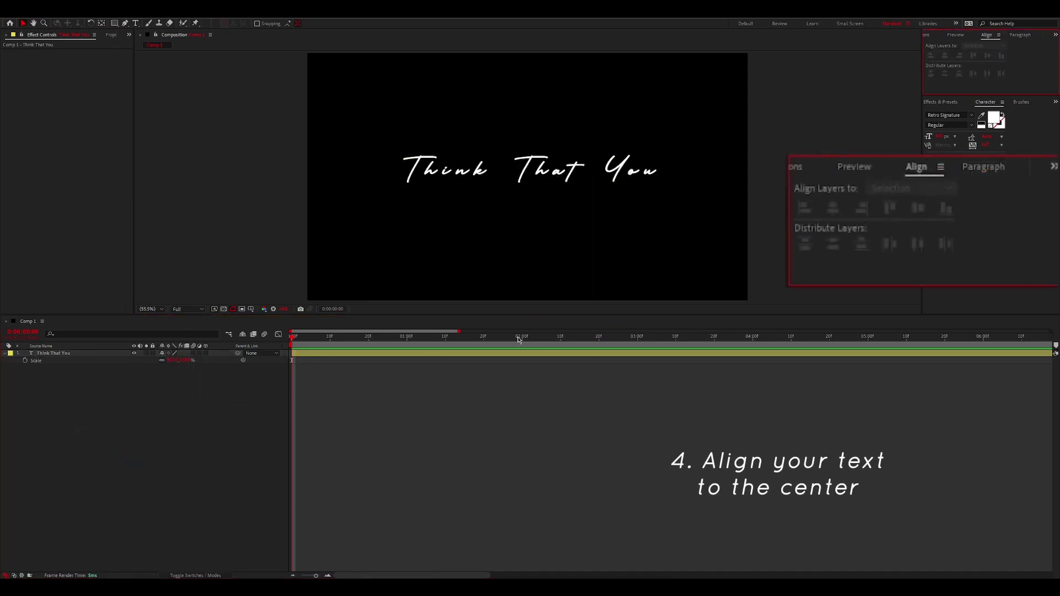
{"action": "left_click", "coordinate": [369, 354]}
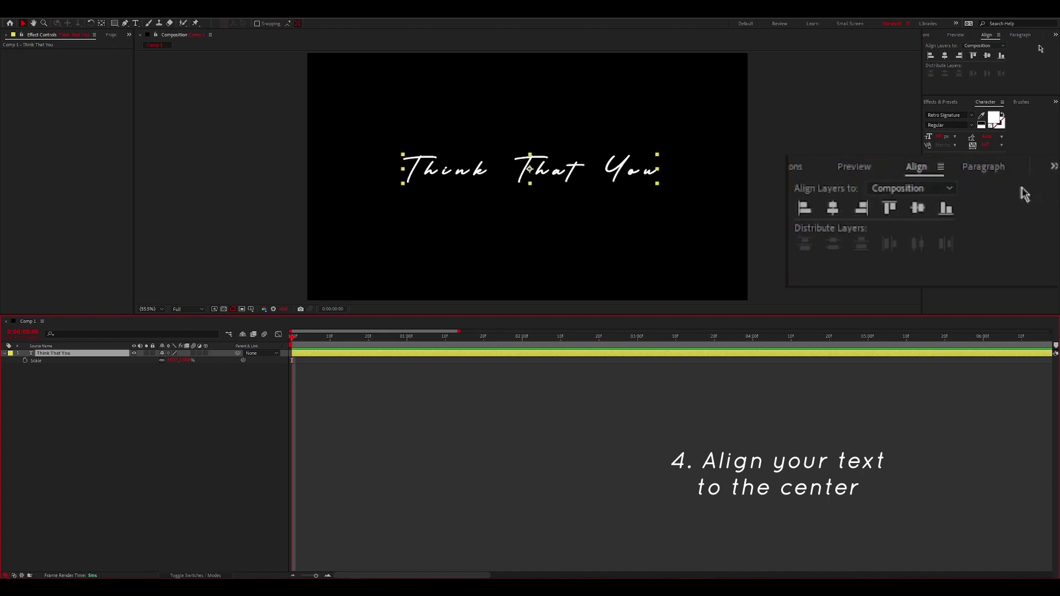
{"action": "left_click", "coordinate": [945, 55]}
{"action": "left_click", "coordinate": [988, 55]}
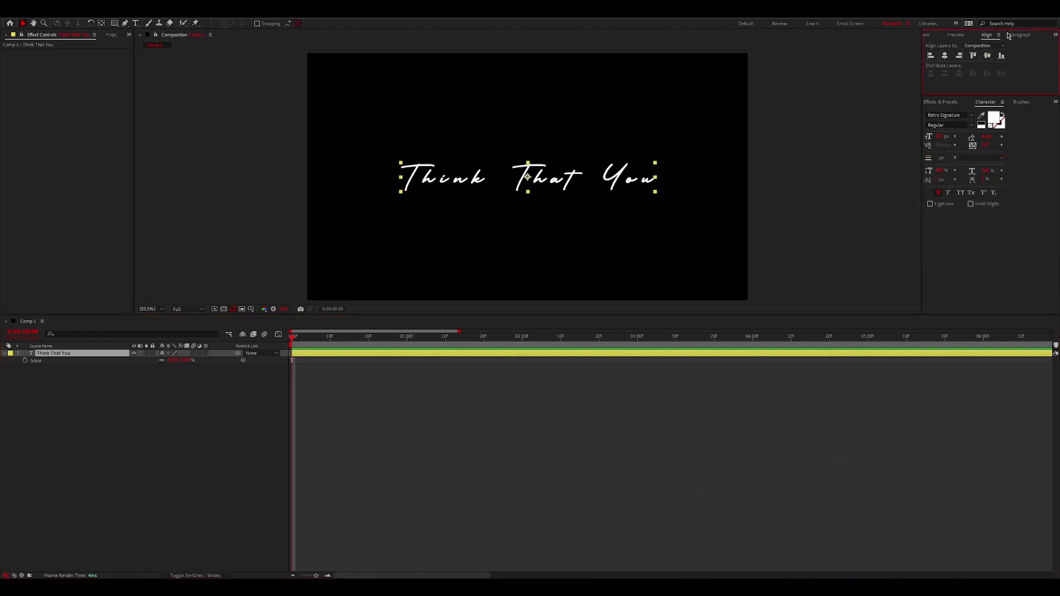
{"action": "left_click", "coordinate": [305, 390]}
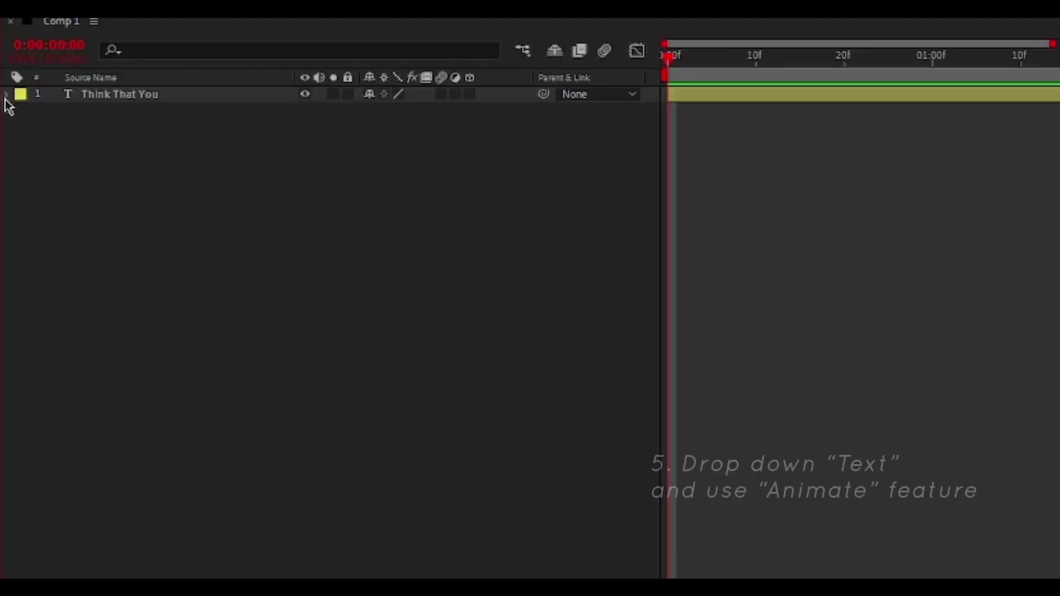
Add Position, Scale, Rotation and Tracking properties to a single text animator on the "Think That You" layer
{"action": "left_click", "coordinate": [5, 354]}
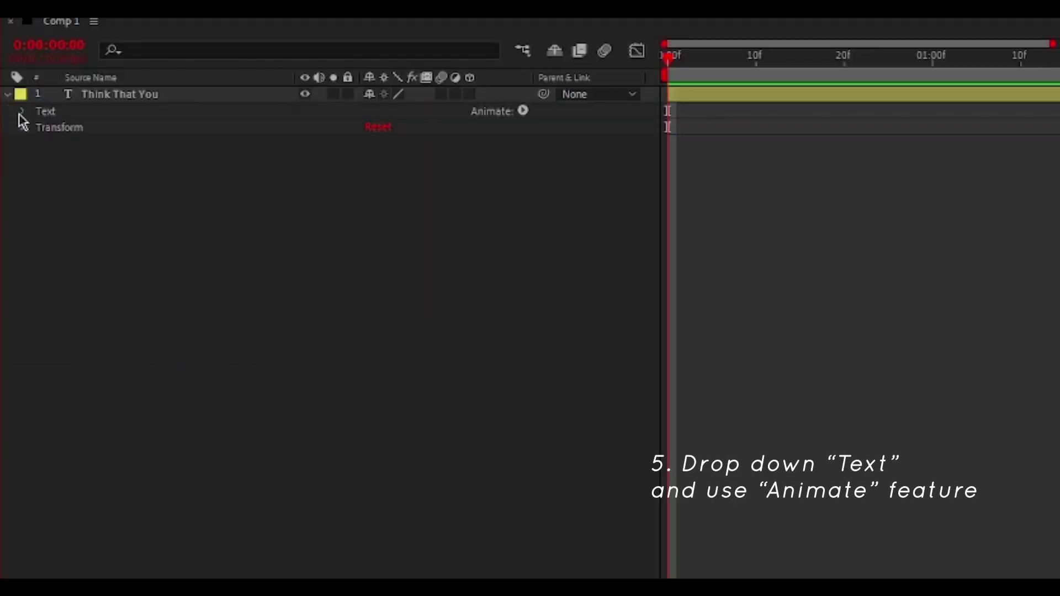
{"action": "left_click", "coordinate": [23, 111]}
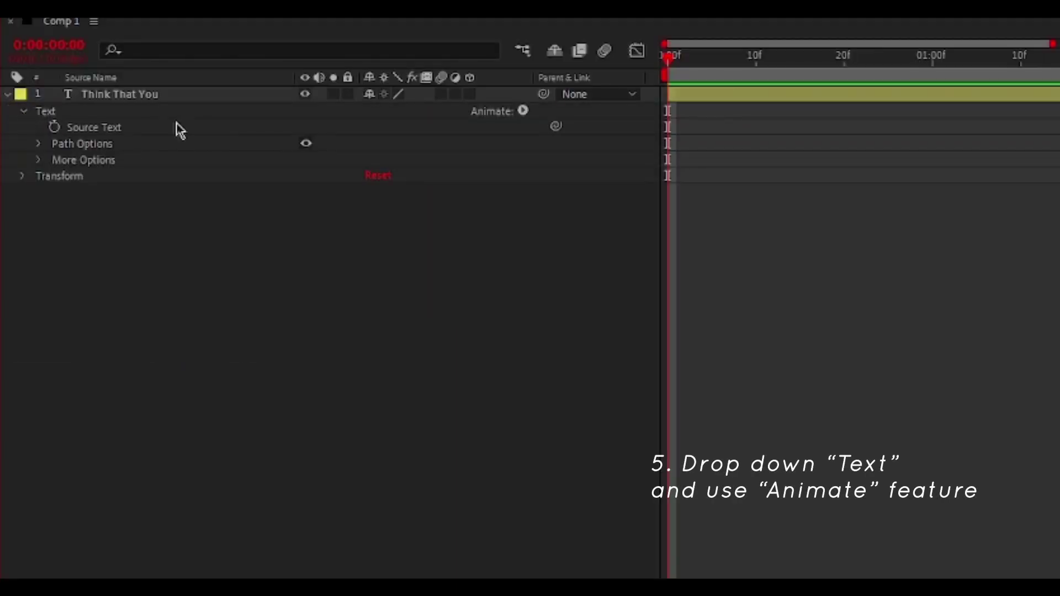
{"action": "left_click", "coordinate": [521, 113]}
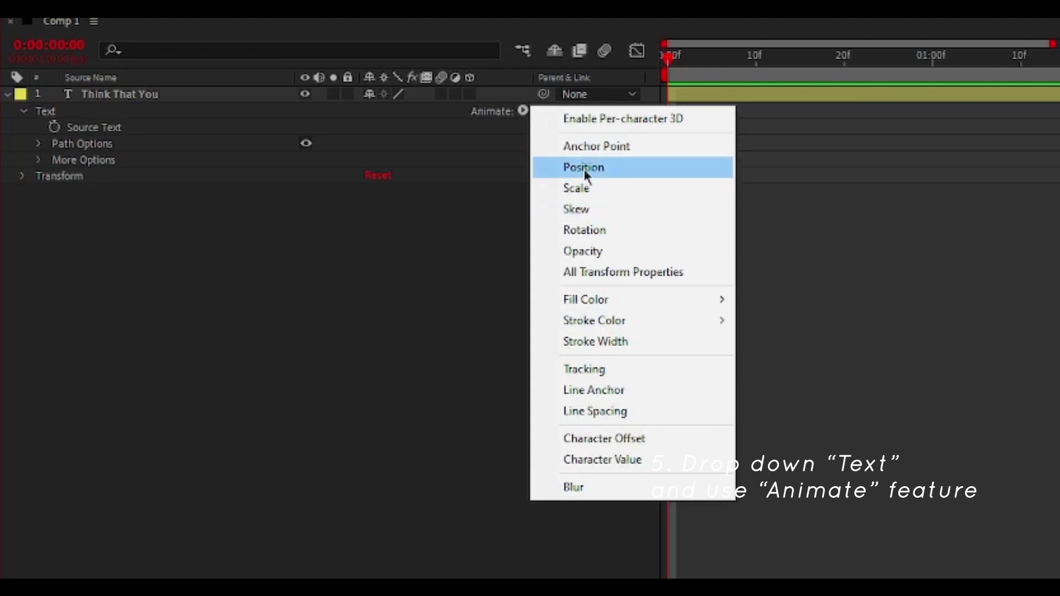
{"action": "left_click", "coordinate": [585, 169]}
{"action": "left_click", "coordinate": [523, 111]}
{"action": "left_click", "coordinate": [580, 186]}
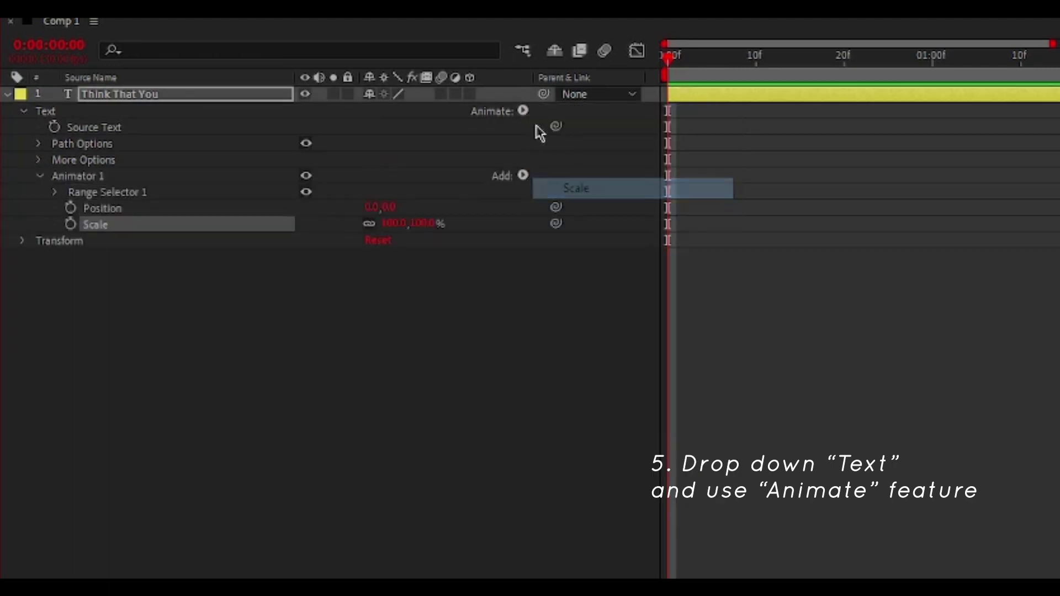
{"action": "left_click", "coordinate": [523, 111]}
{"action": "left_click", "coordinate": [591, 230]}
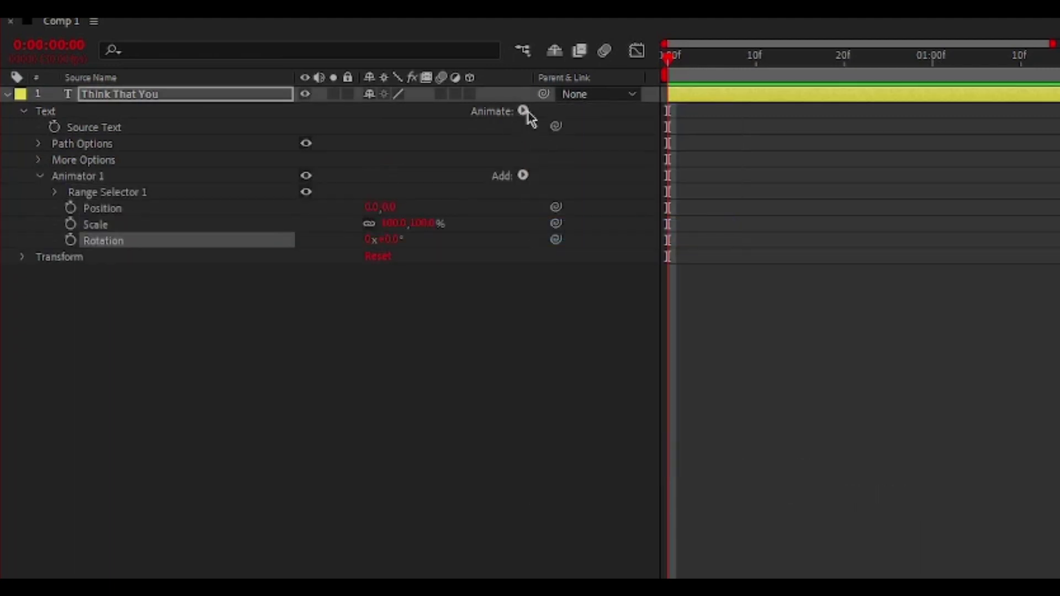
{"action": "left_click", "coordinate": [523, 111]}
{"action": "left_click", "coordinate": [599, 369]}
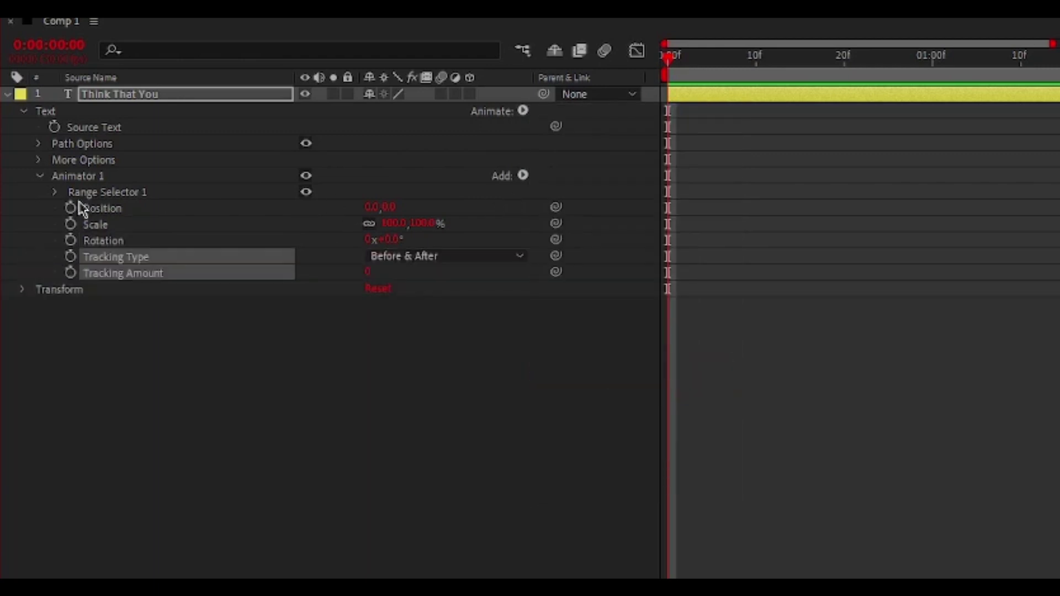
Add an Expression selector to Animator 1 of the text layer
{"action": "left_click", "coordinate": [153, 193]}
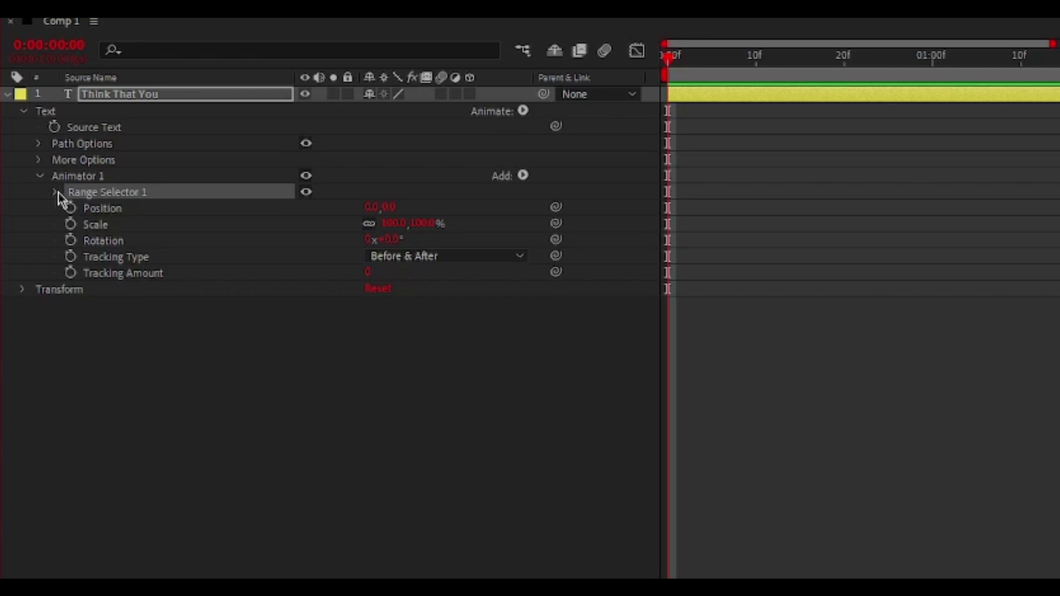
{"action": "left_click", "coordinate": [523, 177]}
{"action": "mouse_move", "coordinate": [561, 203]}
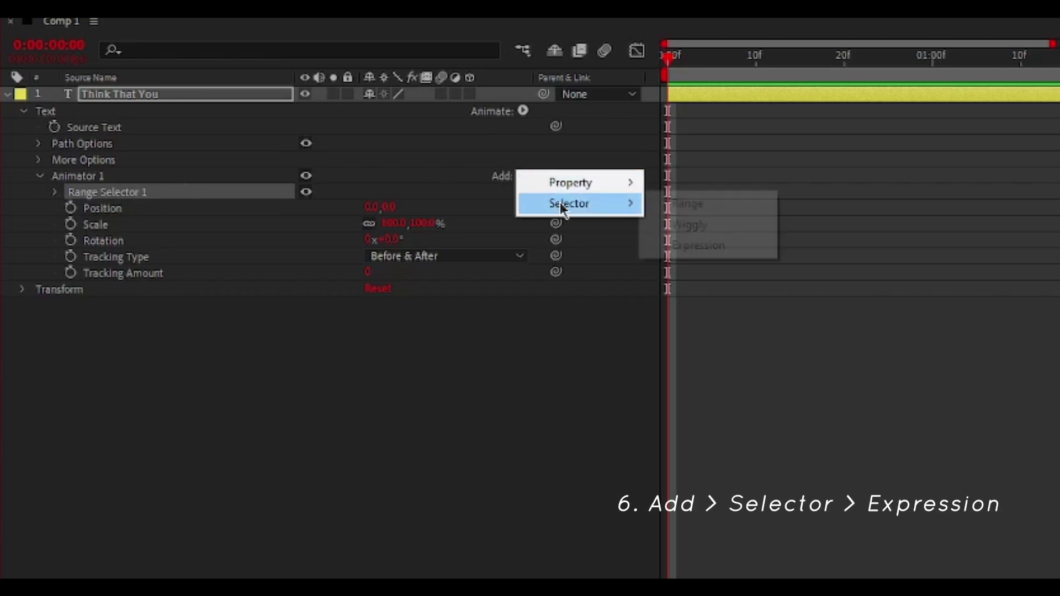
{"action": "left_click", "coordinate": [680, 246]}
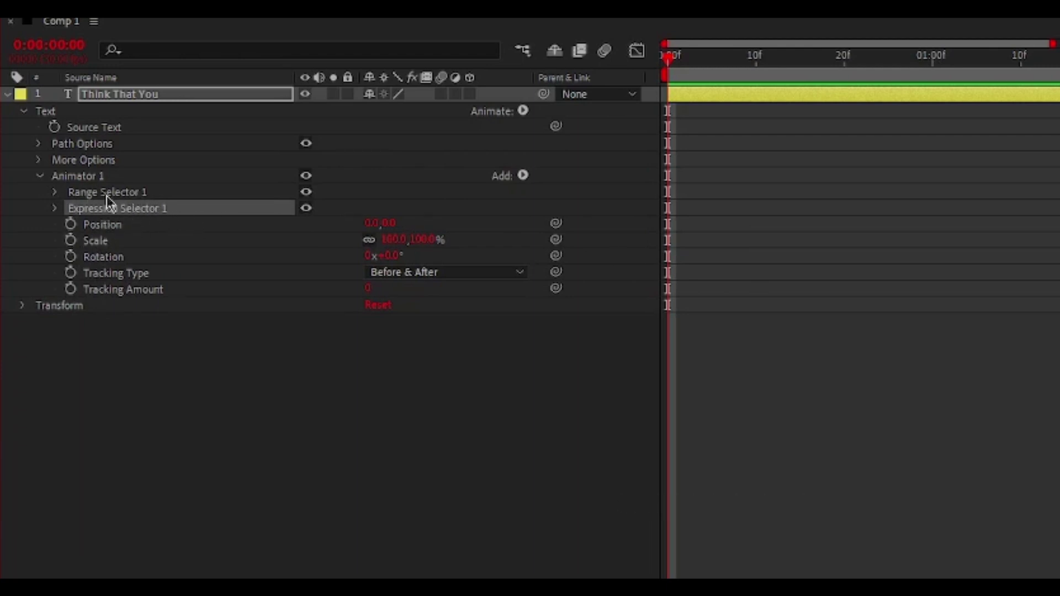
Set the animator's Y position to -70, scale to 0%, rotation to 10° and tracking type to After
{"action": "left_click", "coordinate": [388, 224]}
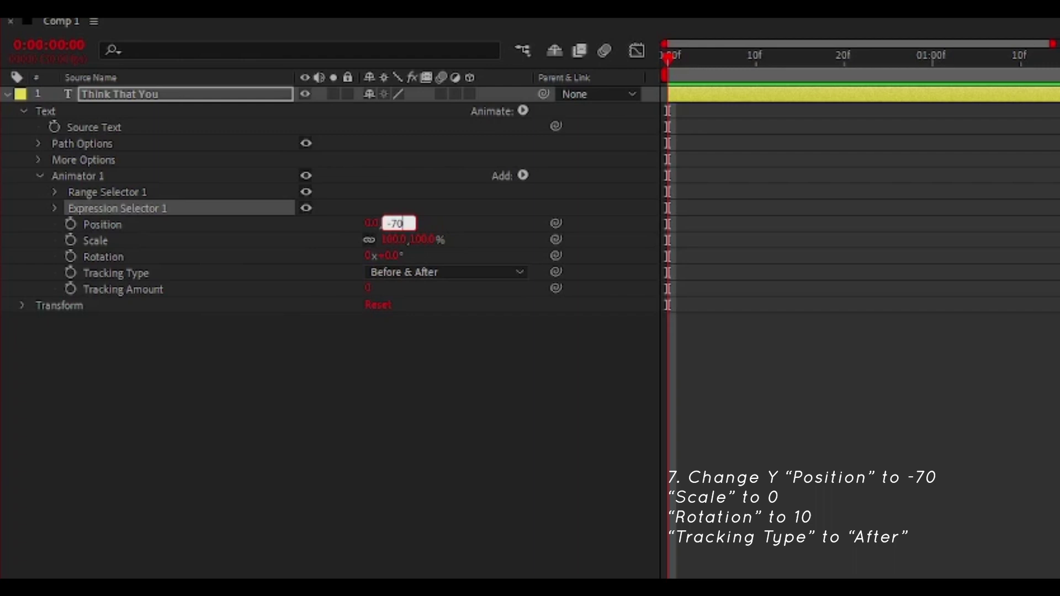
{"action": "key", "text": "Return"}
{"action": "left_click", "coordinate": [389, 240]}
{"action": "type", "text": "0"}
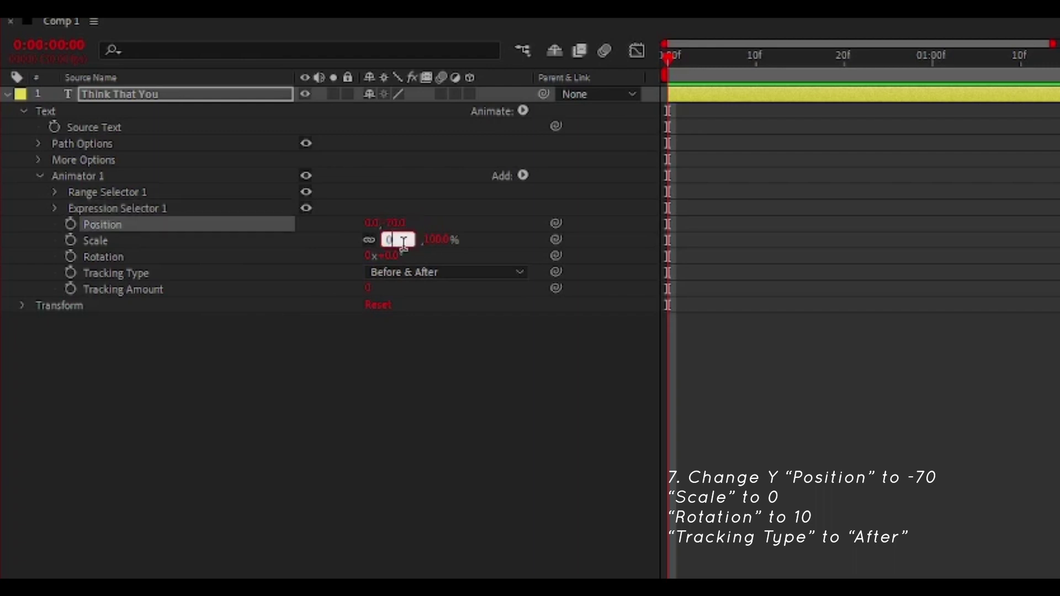
{"action": "key", "text": "Return"}
{"action": "left_click", "coordinate": [388, 257]}
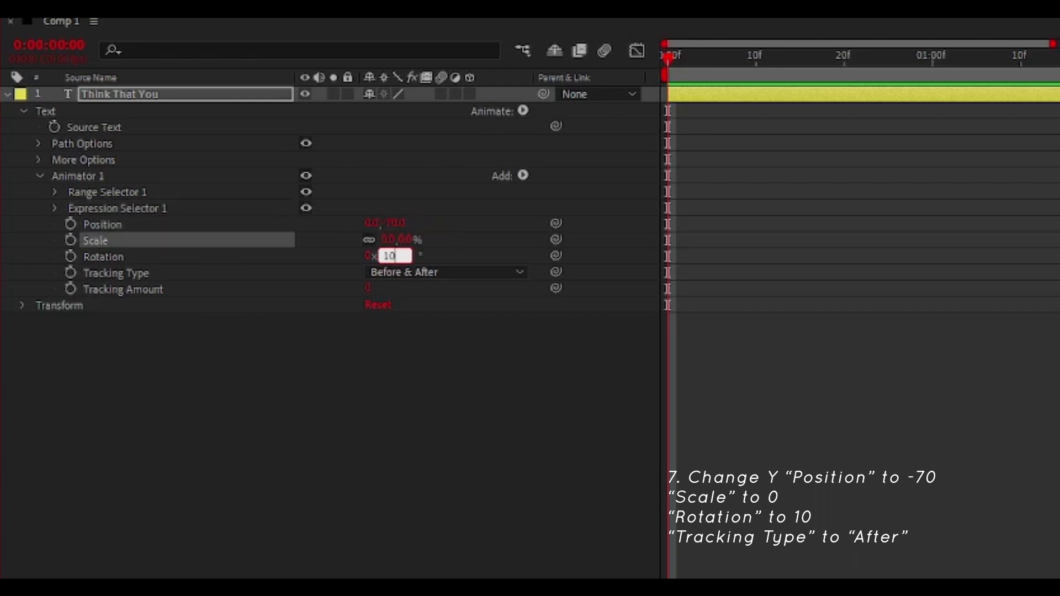
{"action": "type", "text": "10"}
{"action": "key", "text": "Return"}
{"action": "left_click", "coordinate": [407, 273]}
{"action": "left_click", "coordinate": [407, 338]}
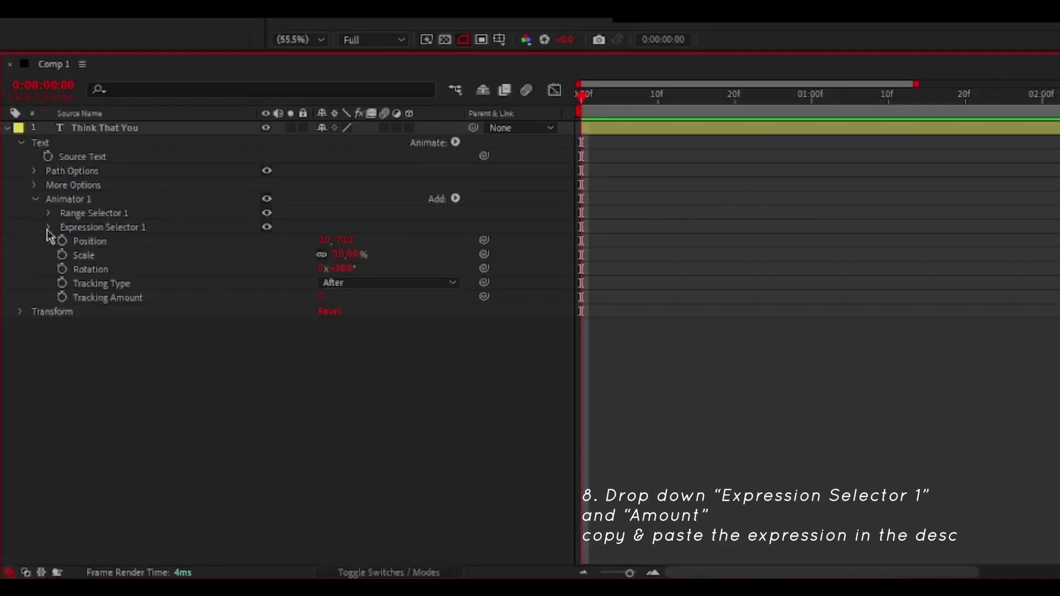
Replace Expression Selector 1's Amount expression with the copied one that uses freq = 1, decay = 4 and duration = 0.25
{"action": "left_click", "coordinate": [25, 403]}
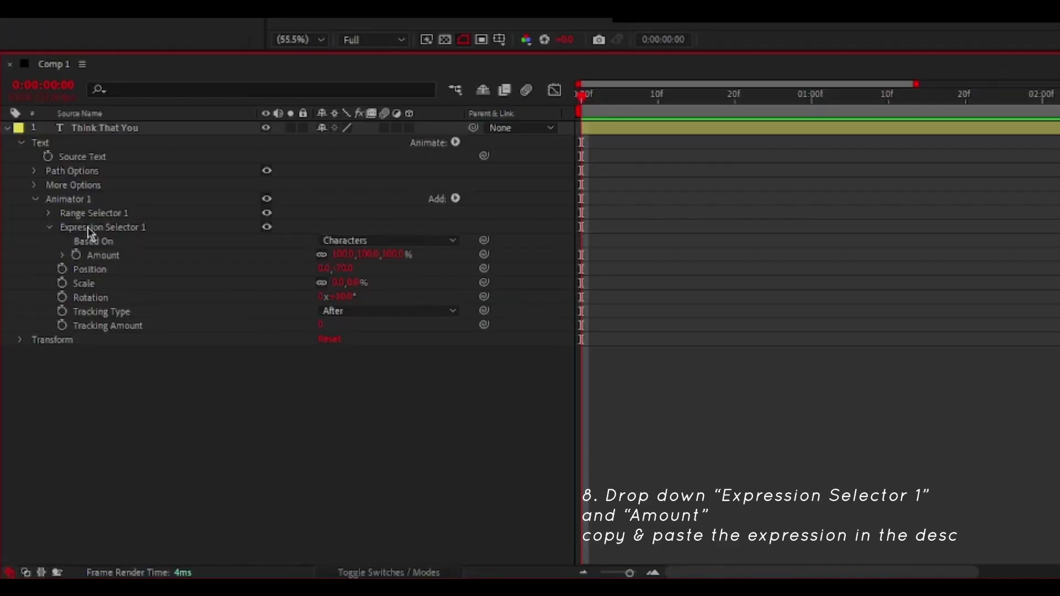
{"action": "left_click", "coordinate": [62, 256]}
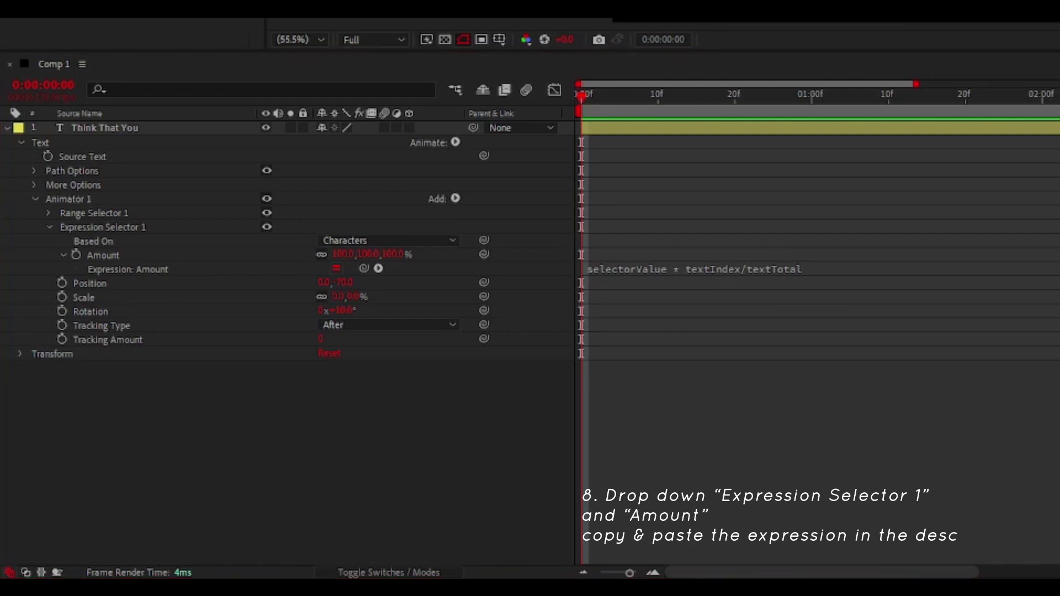
{"action": "left_click", "coordinate": [819, 271]}
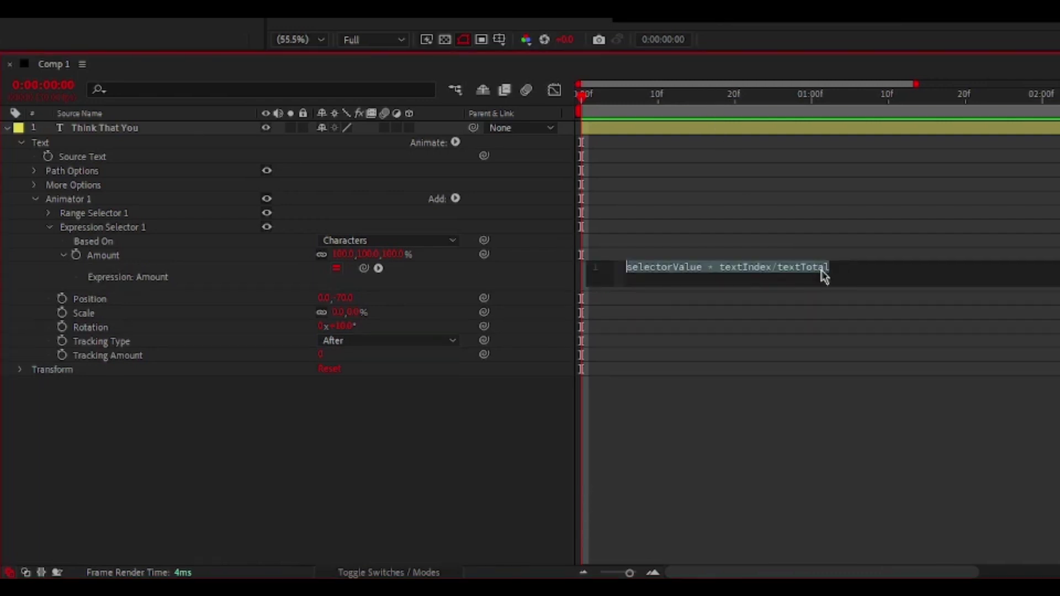
{"action": "key", "text": "ctrl+v"}
{"action": "left_click", "coordinate": [834, 309]}
{"action": "left_click", "coordinate": [722, 283]}
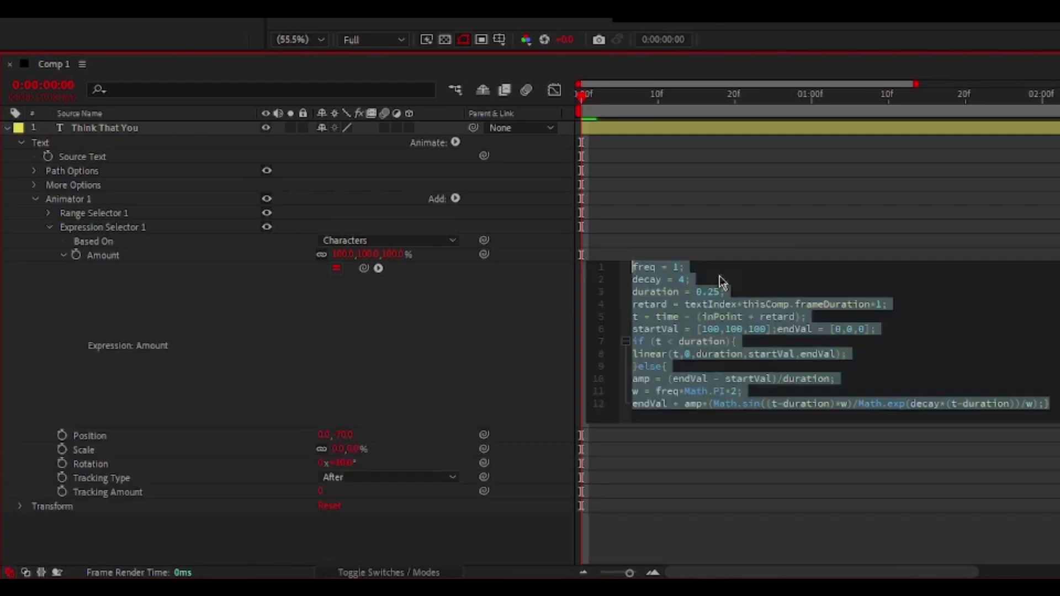
{"action": "left_click", "coordinate": [806, 466]}
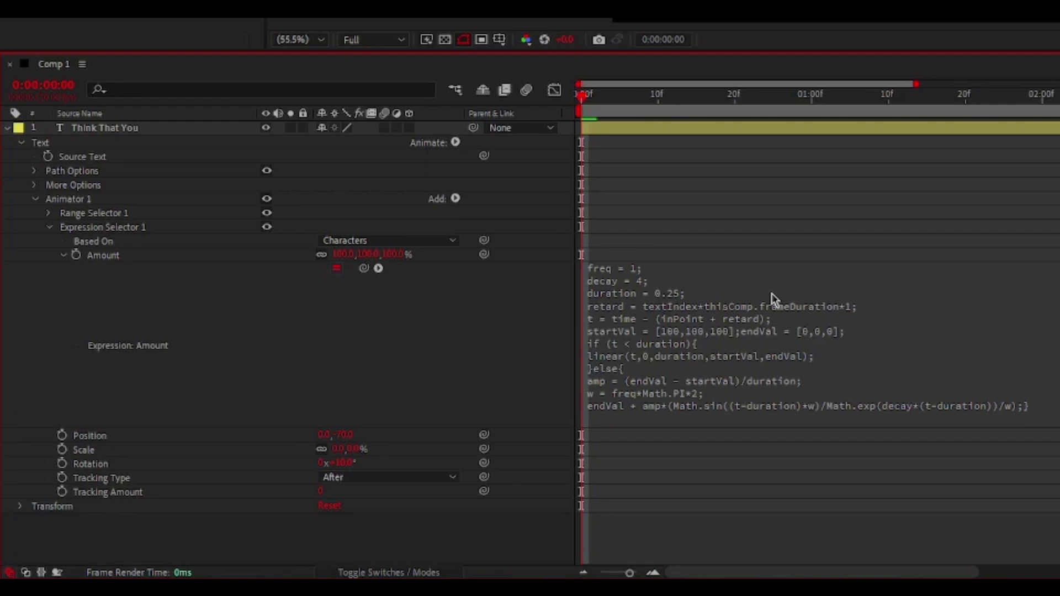
{"action": "left_click", "coordinate": [698, 296]}
{"action": "left_click", "coordinate": [672, 268]}
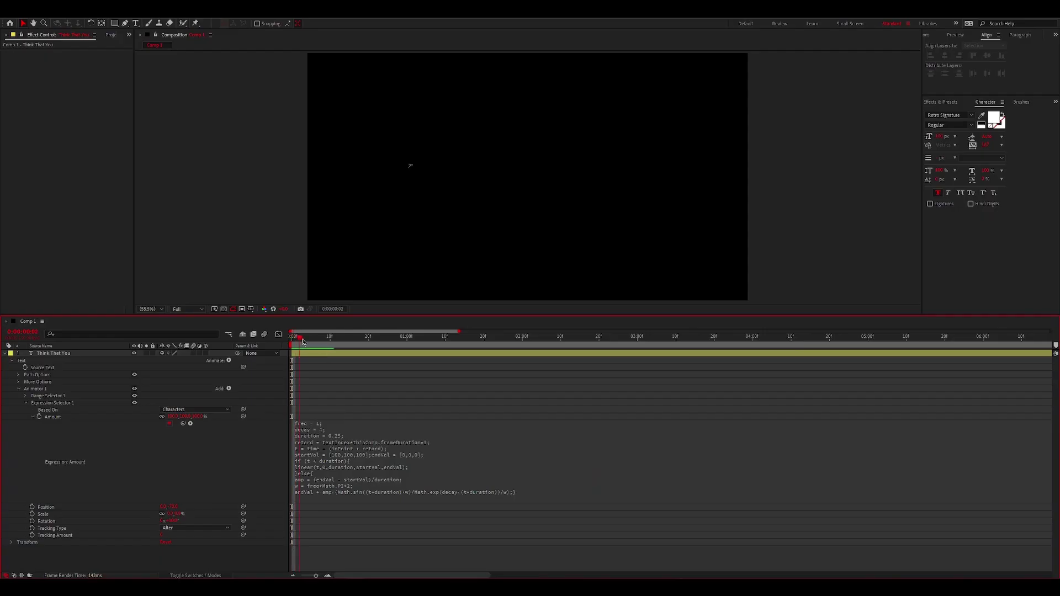
Scrub through the text animation, set freq to 4 in the Amount expression and preview the playback
{"action": "left_click_drag", "start_coordinate": [302, 342], "coordinate": [319, 367]}
{"action": "left_click", "coordinate": [341, 422]}
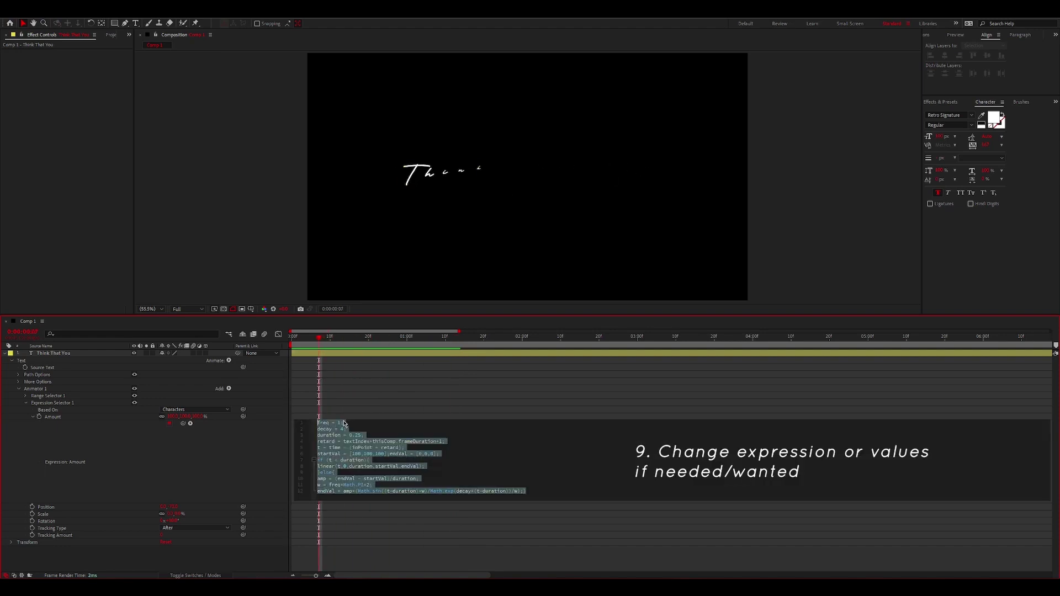
{"action": "key", "text": "KP_Enter"}
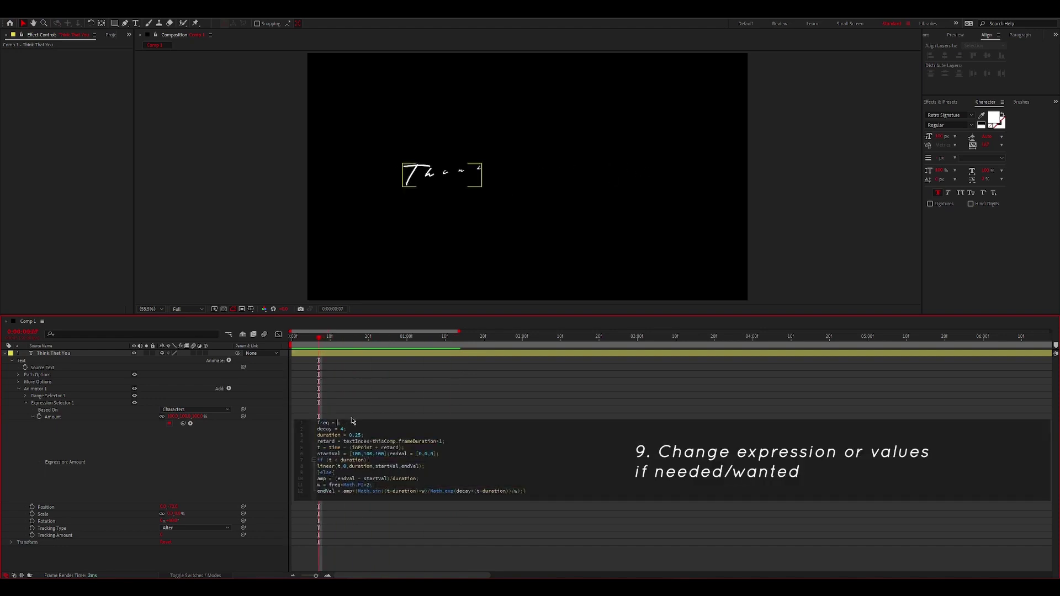
{"action": "key", "text": "space"}
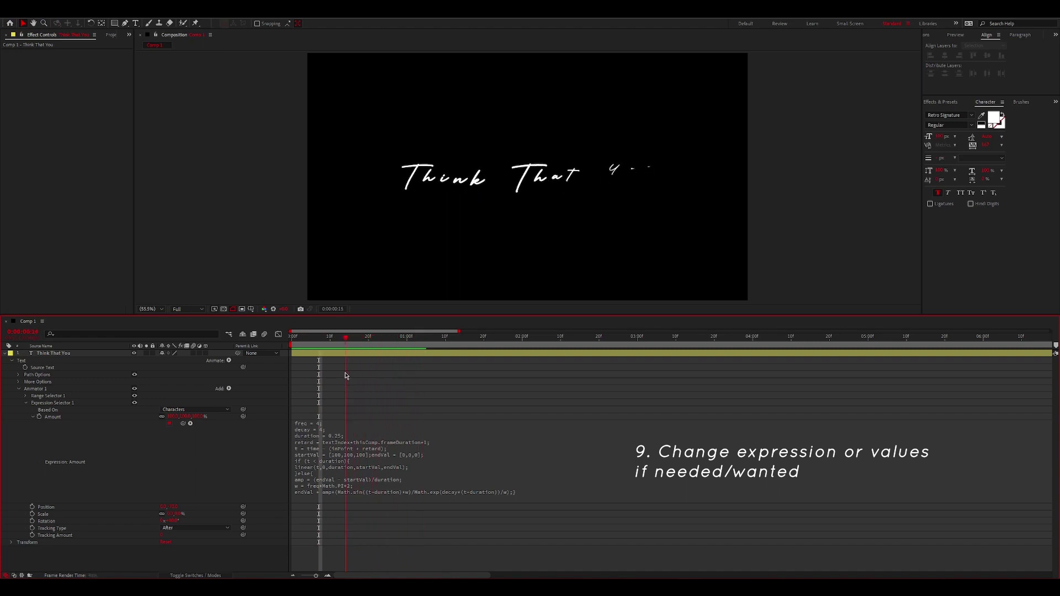
{"action": "key", "text": "space"}
Set freq back to 1 in the Amount expression
{"action": "left_click", "coordinate": [309, 434]}
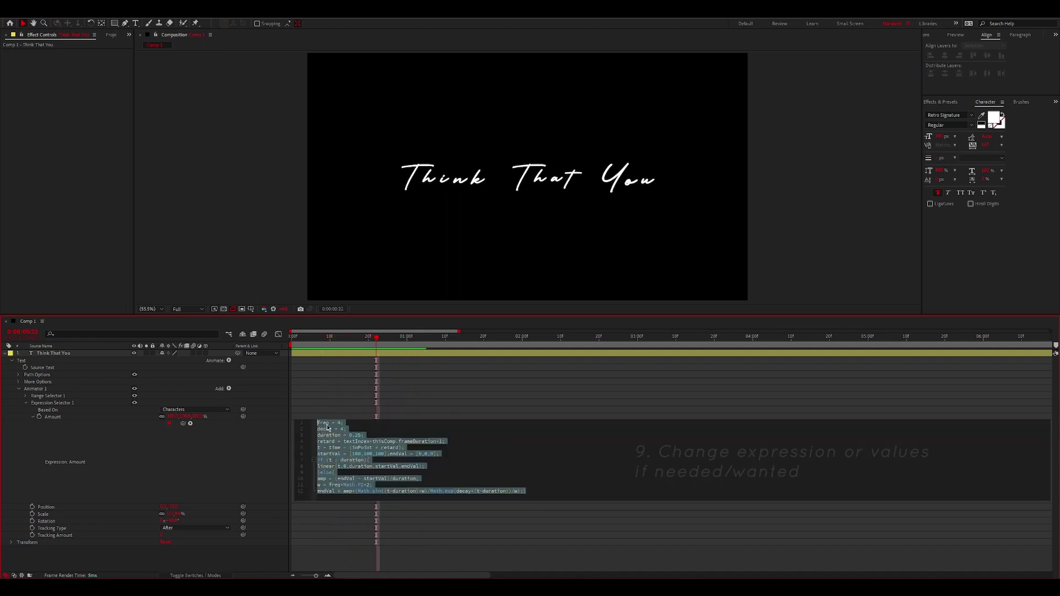
{"action": "left_click", "coordinate": [340, 423]}
{"action": "left_click", "coordinate": [326, 387]}
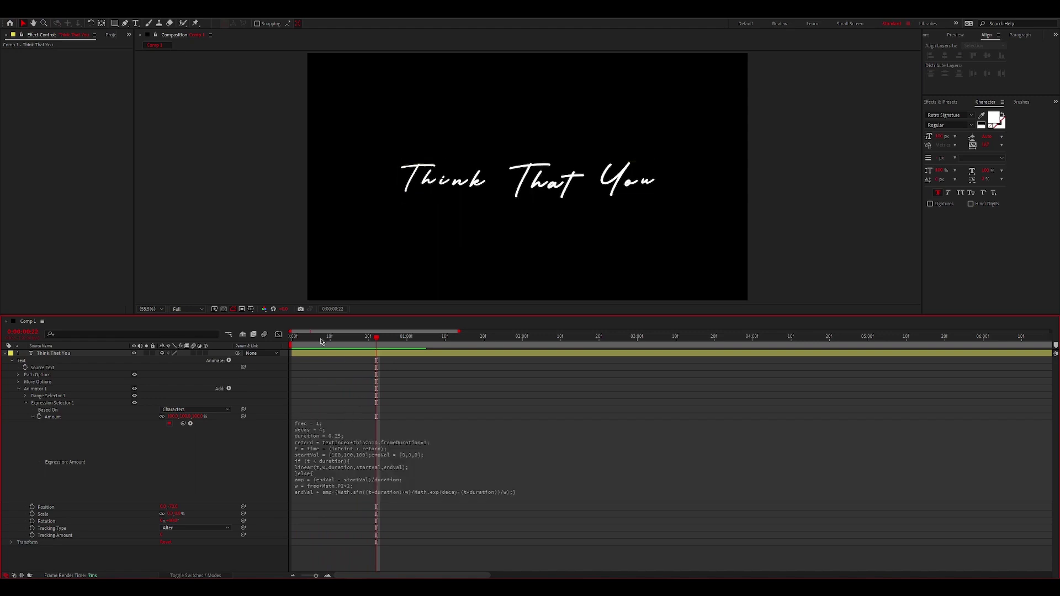
Preview the text animation and collapse the Expression Selector 1 settings
{"action": "key", "text": "space"}
{"action": "left_click", "coordinate": [26, 402]}
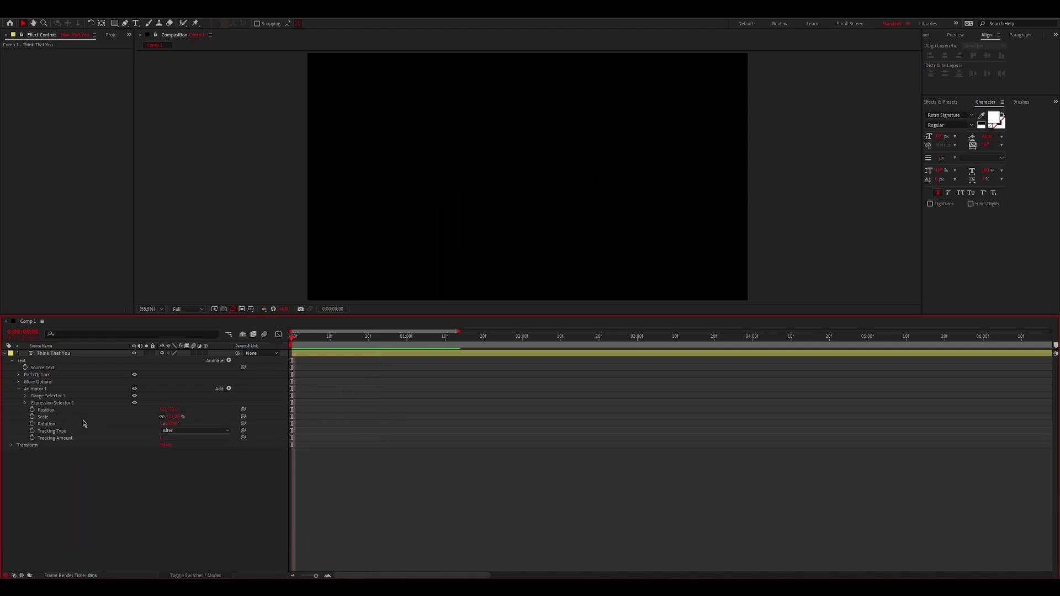
{"action": "key", "text": "space"}
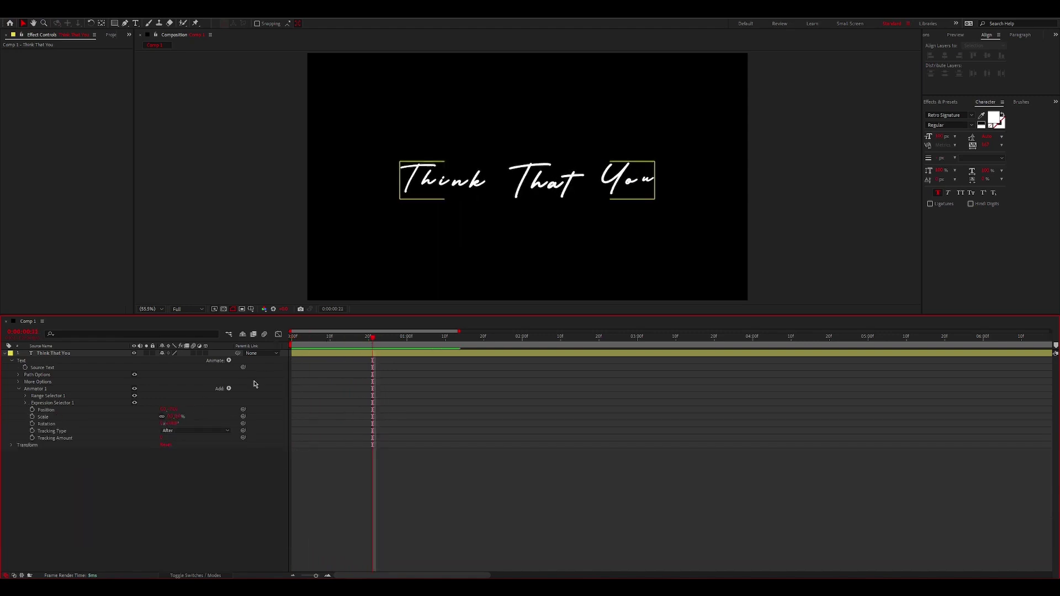
Set the animator's Y position to 70 and preview the text animation
{"action": "type", "text": "70"}
{"action": "left_click", "coordinate": [362, 437]}
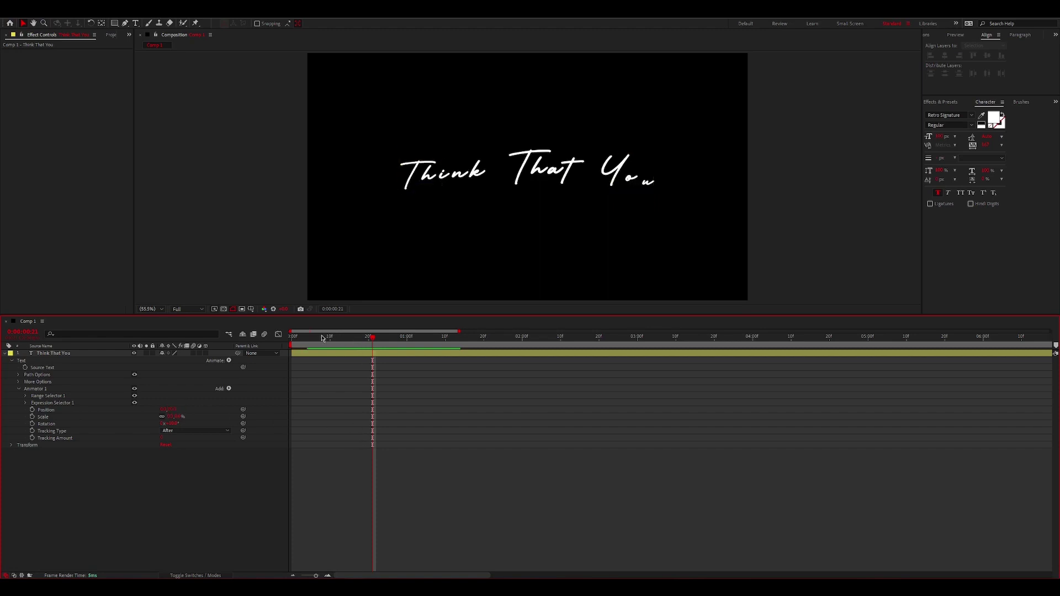
{"action": "key", "text": "space"}
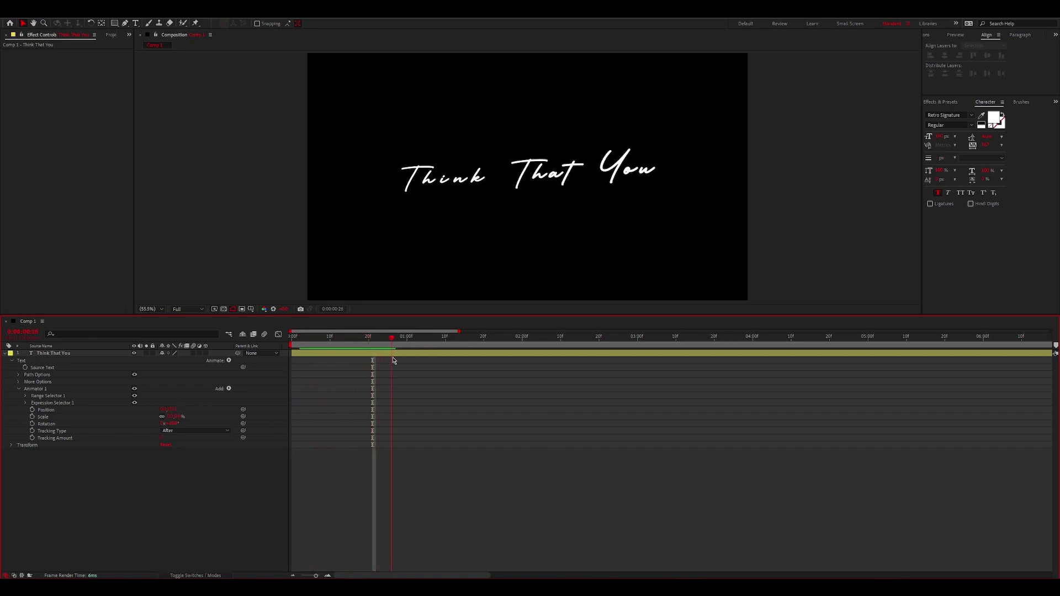
{"action": "key", "text": "space"}
Adjust the animator's rotation while checking the animation, and set it to 5°
{"action": "left_click_drag", "start_coordinate": [174, 426], "coordinate": [157, 426]}
{"action": "left_click_drag", "start_coordinate": [325, 337], "coordinate": [403, 346]}
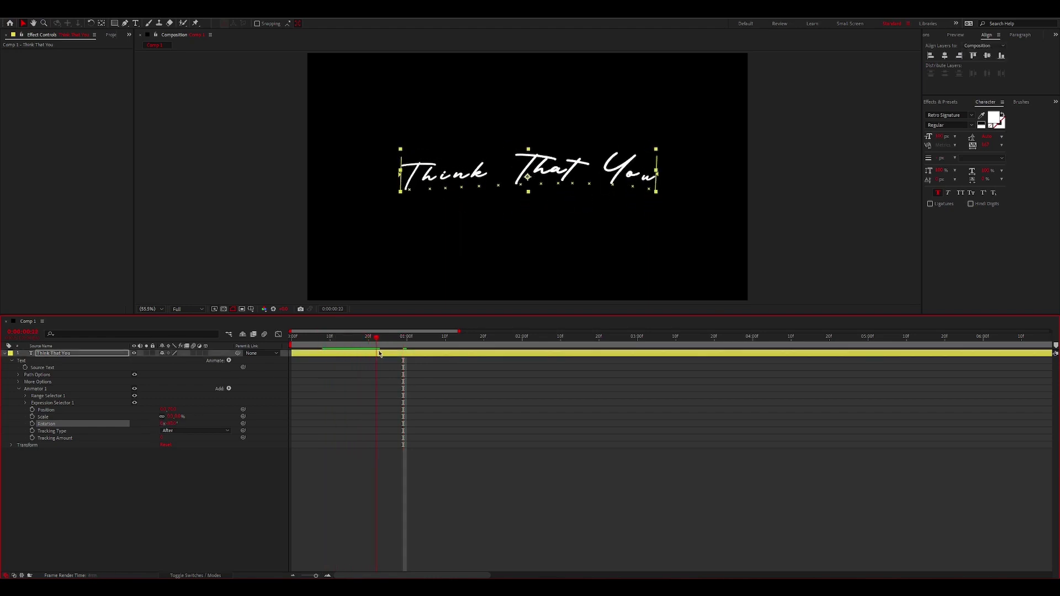
{"action": "key", "text": "space"}
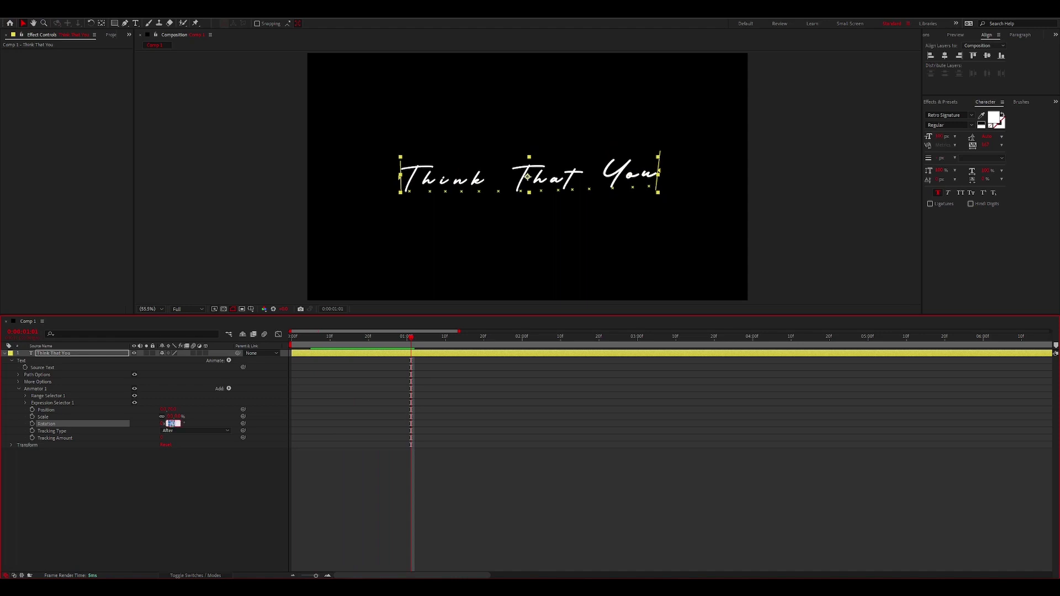
{"action": "type", "text": "5"}
{"action": "key", "text": "Return"}
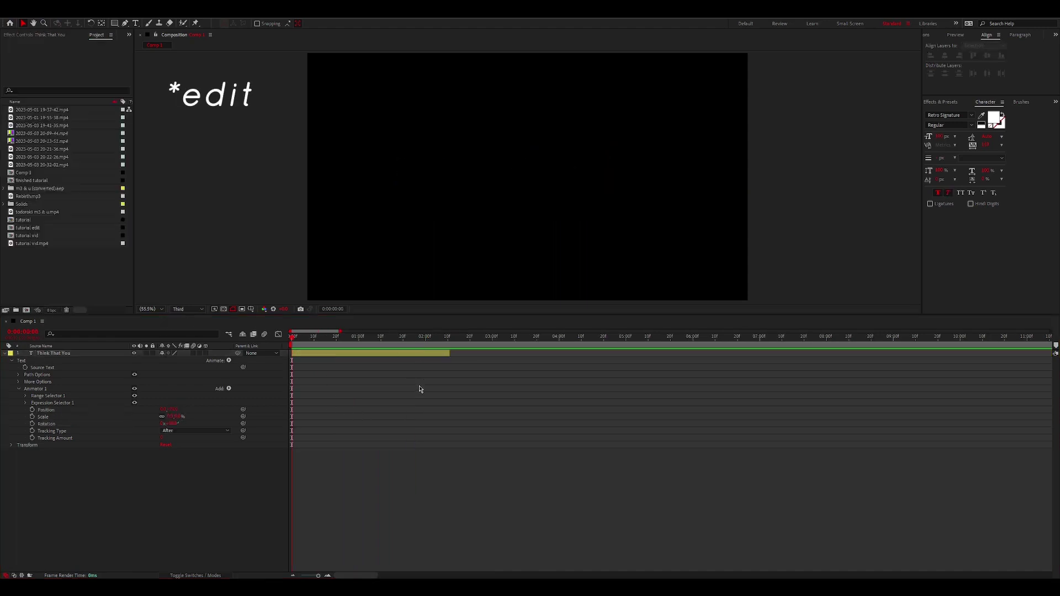
Preview the text animation, try a different tracking amount on the animator and play it again
{"action": "key", "text": "space"}
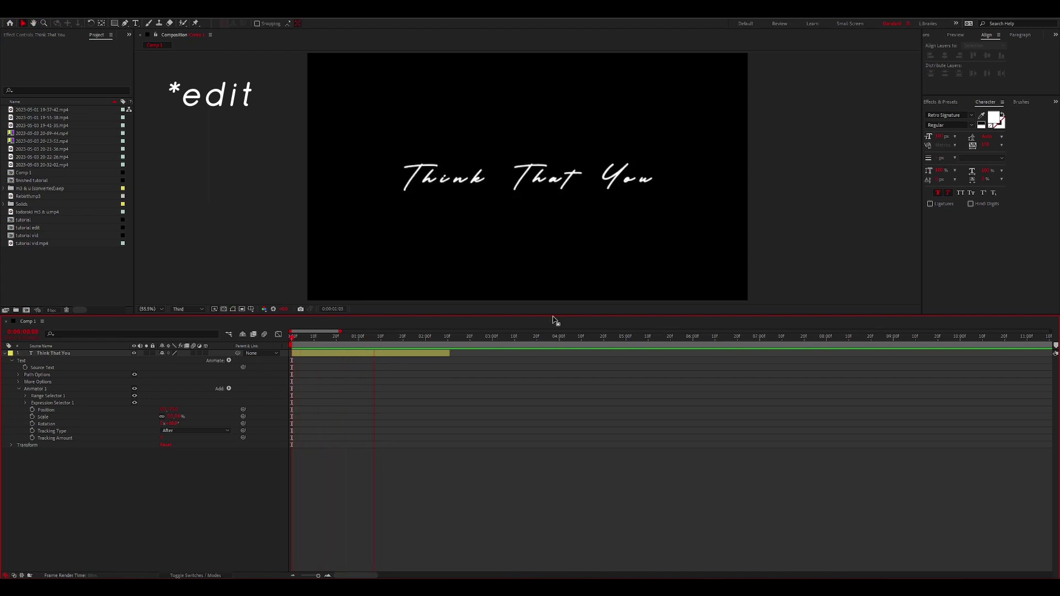
{"action": "key", "text": "space"}
{"action": "left_click", "coordinate": [325, 340]}
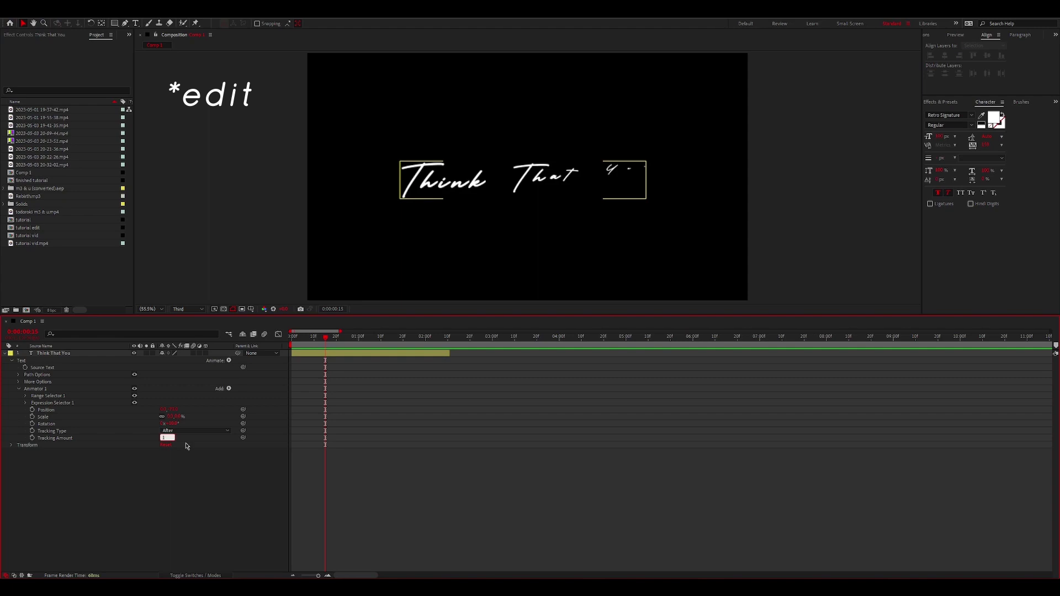
{"action": "left_click", "coordinate": [373, 445]}
{"action": "key", "text": "Home"}
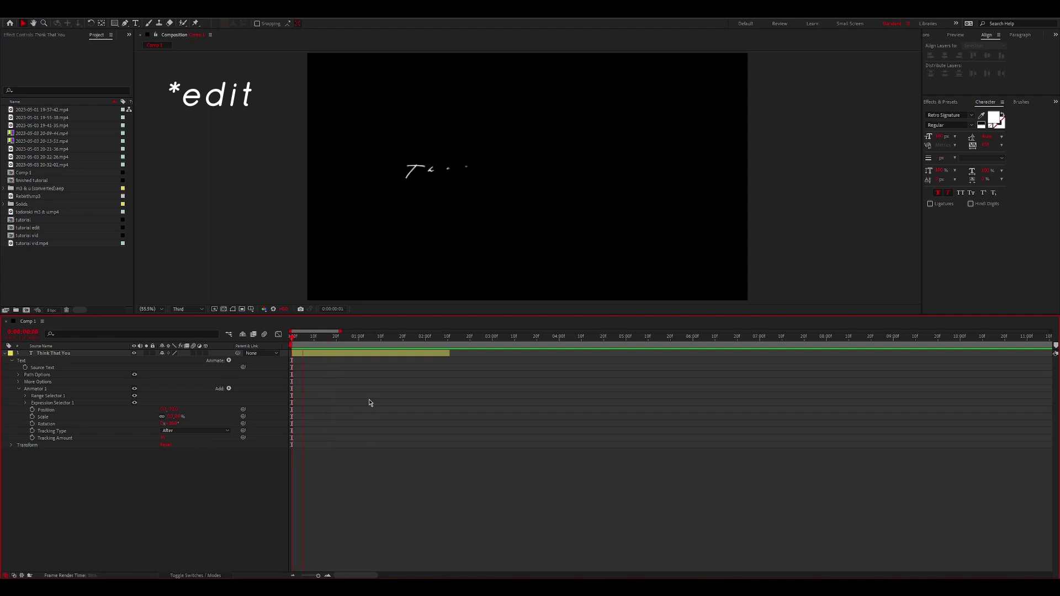
{"action": "key", "text": "space"}
{"action": "key", "text": "space"}
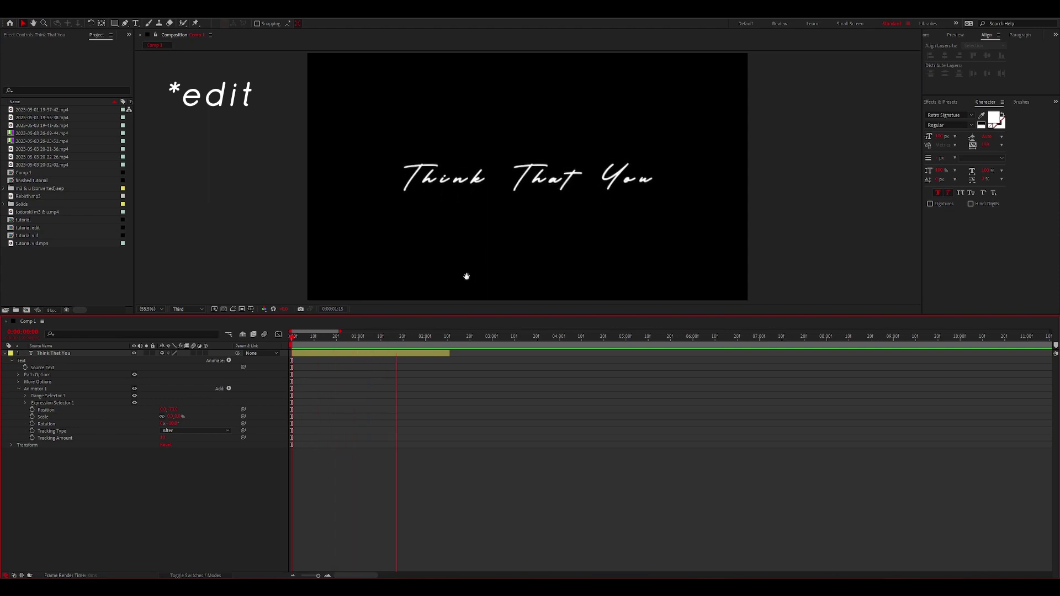
{"action": "key", "text": "space"}
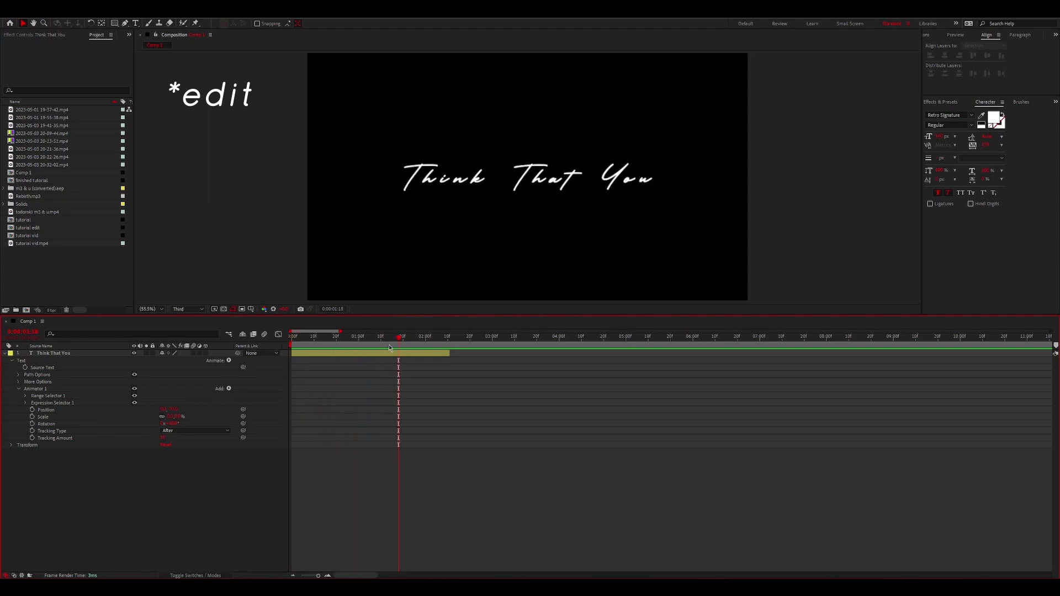
{"action": "key", "text": "space"}
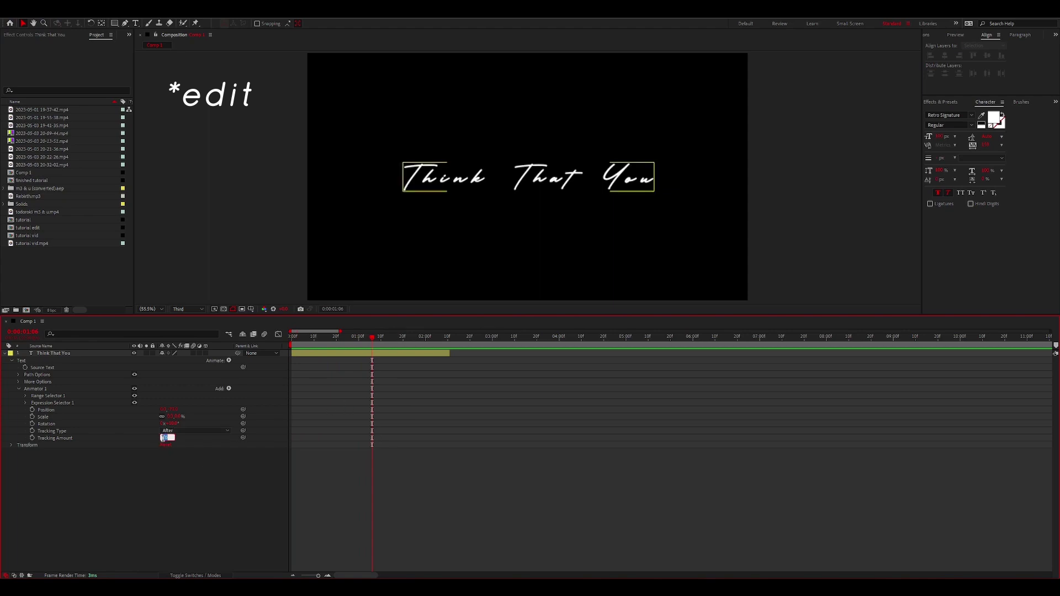
Set the animator's tracking amount to 0 and play the animation from the start
{"action": "type", "text": "0"}
{"action": "key", "text": "Return"}
{"action": "key", "text": "Home"}
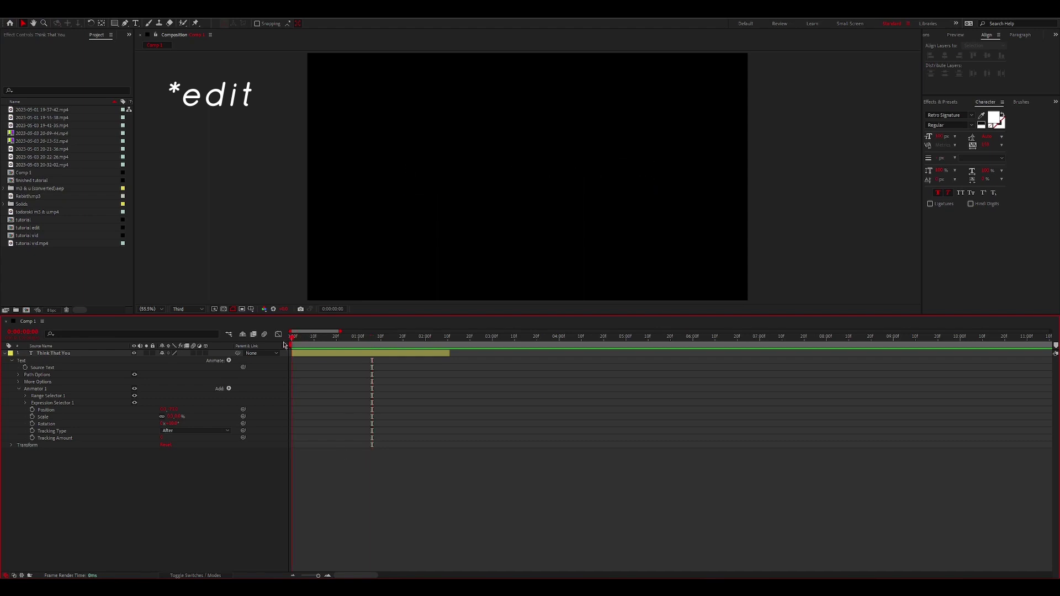
{"action": "key", "text": "space"}
{"action": "key", "text": "space"}
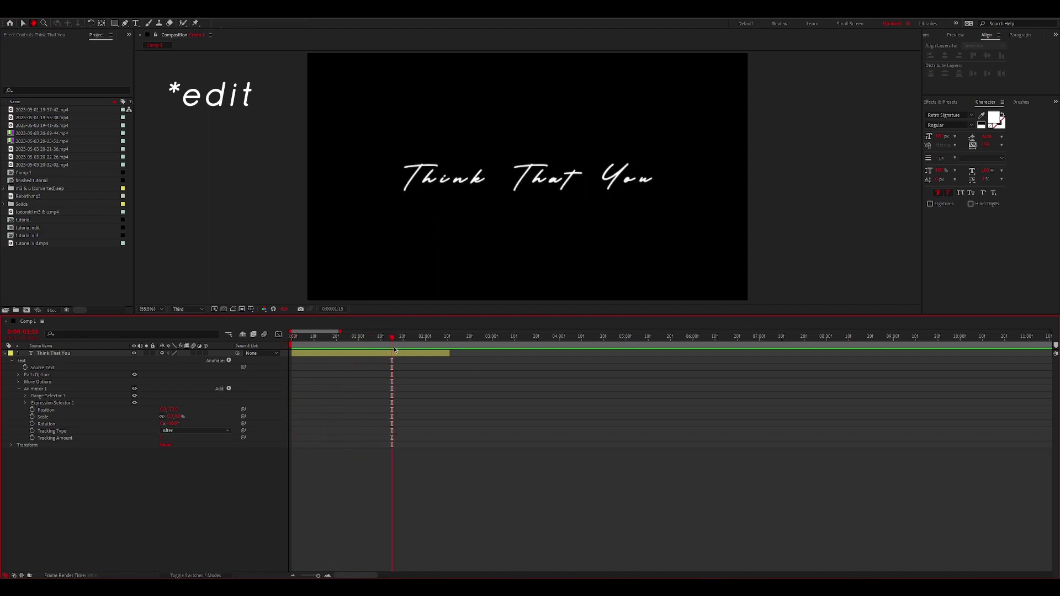
Try the Before tracking type on the animator and preview the animation
{"action": "left_click", "coordinate": [365, 340]}
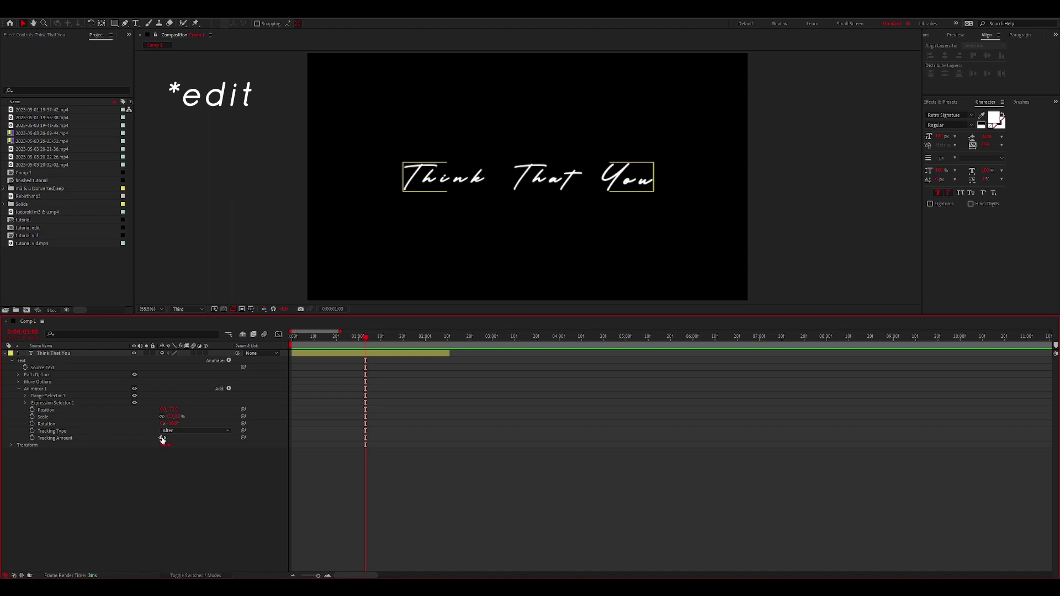
{"action": "left_click", "coordinate": [194, 431]}
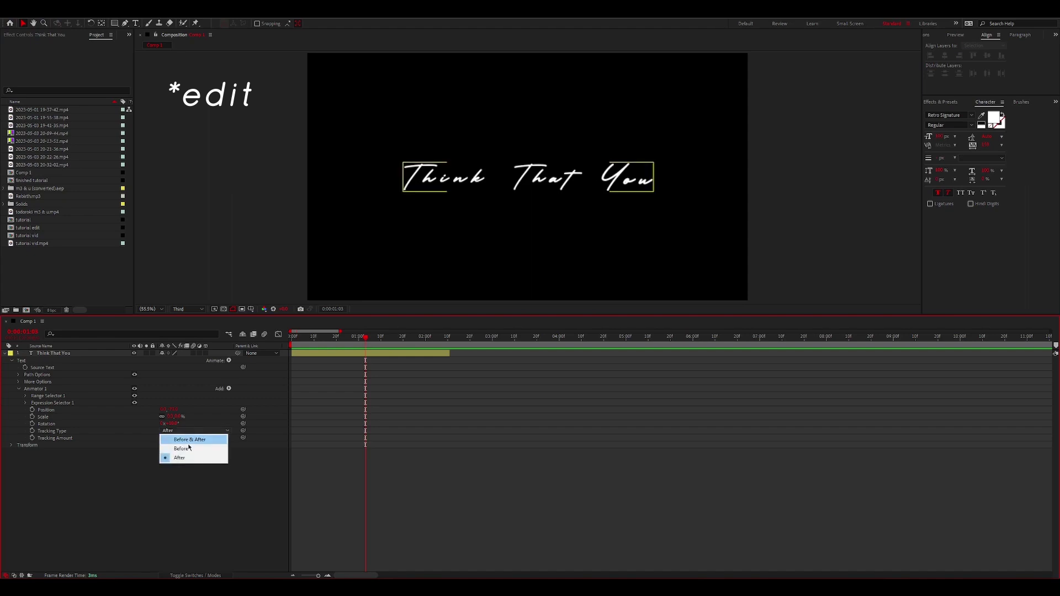
{"action": "left_click", "coordinate": [176, 445]}
{"action": "key", "text": "space"}
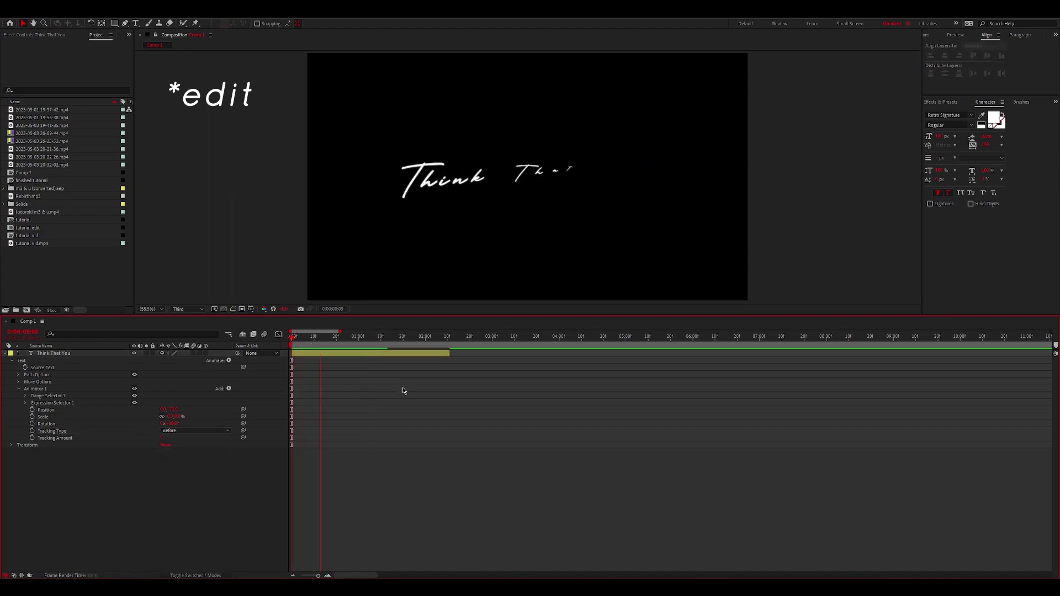
{"action": "key", "text": "space"}
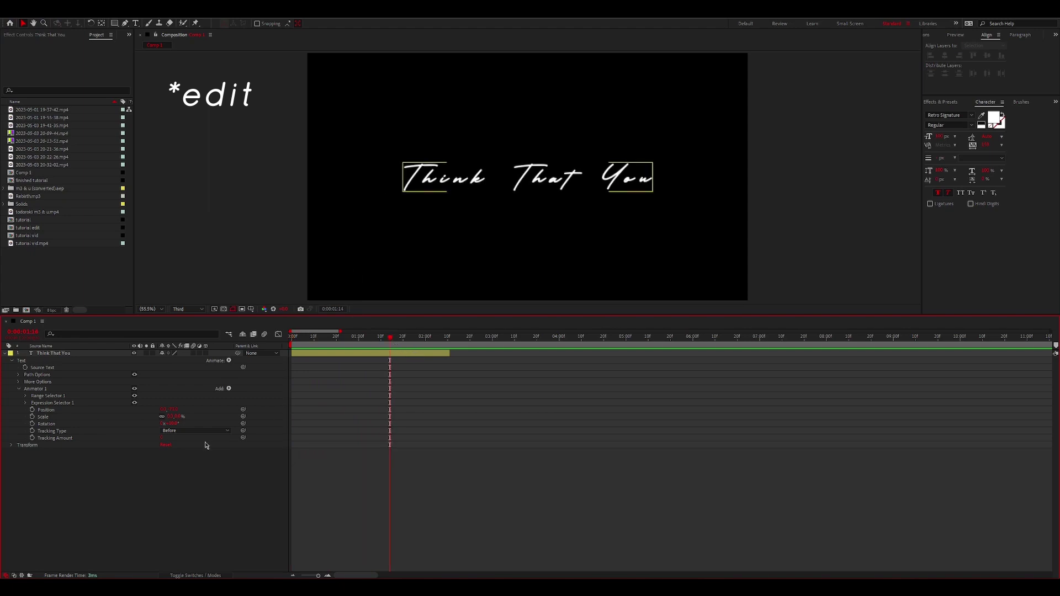
Try the Before & After tracking type on the animator and preview the animation
{"action": "left_click", "coordinate": [195, 431]}
{"action": "left_click", "coordinate": [185, 440]}
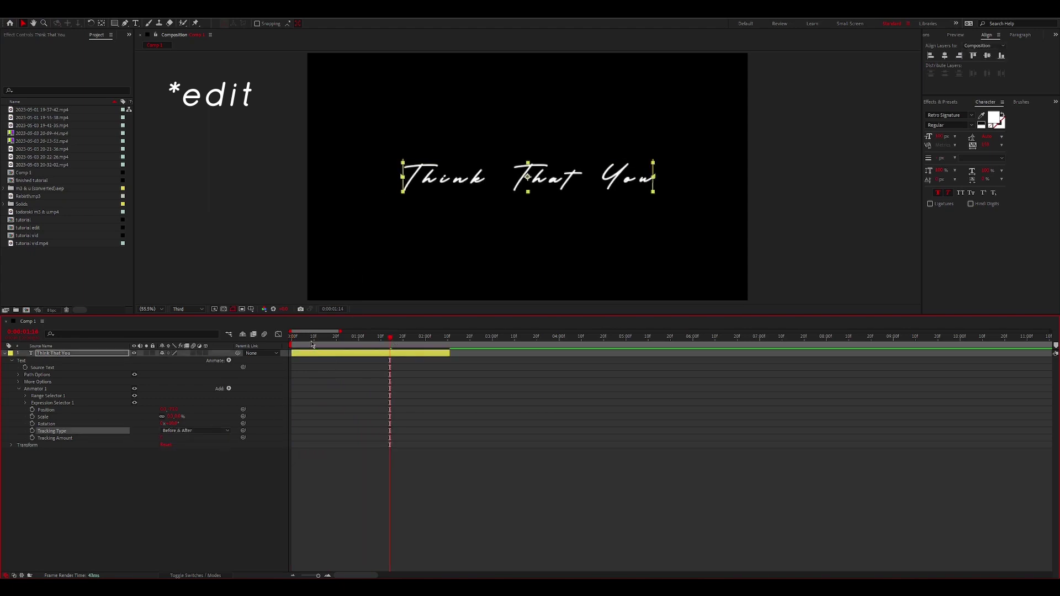
{"action": "key", "text": "space"}
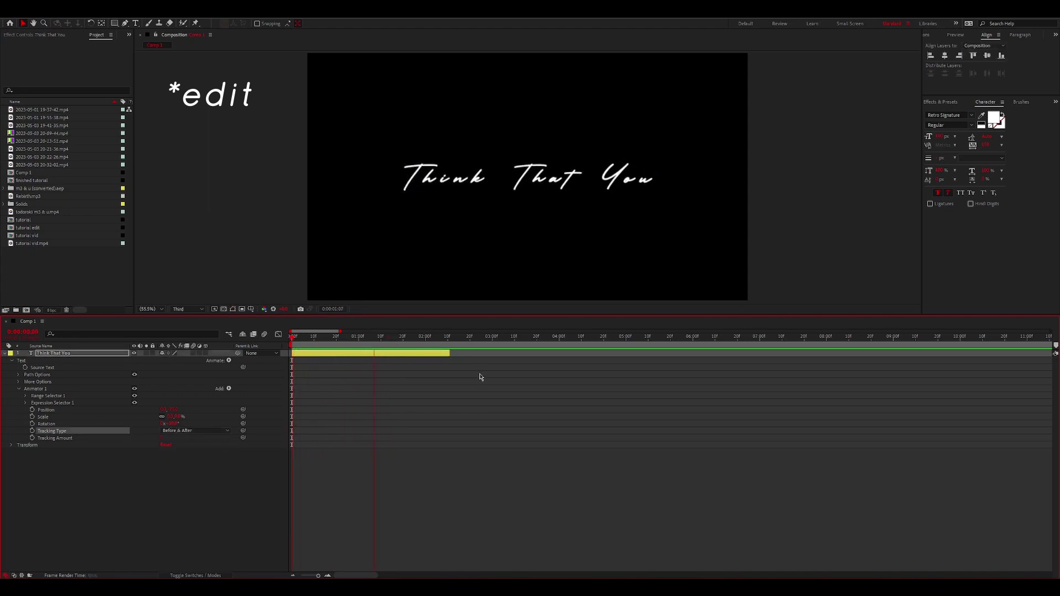
{"action": "key", "text": "space"}
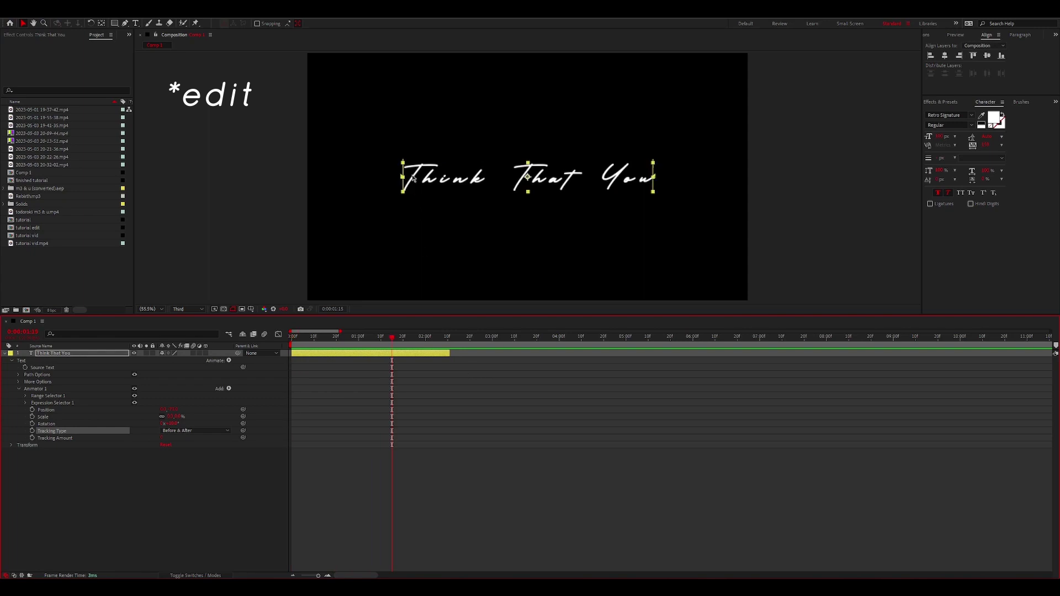
Check an early frame of the animation and set the animator's tracking type back to After
{"action": "mouse_move", "coordinate": [306, 350]}
{"action": "left_mouse_down"}
{"action": "mouse_move", "coordinate": [422, 367]}
{"action": "mouse_move", "coordinate": [318, 366]}
{"action": "left_mouse_up"}
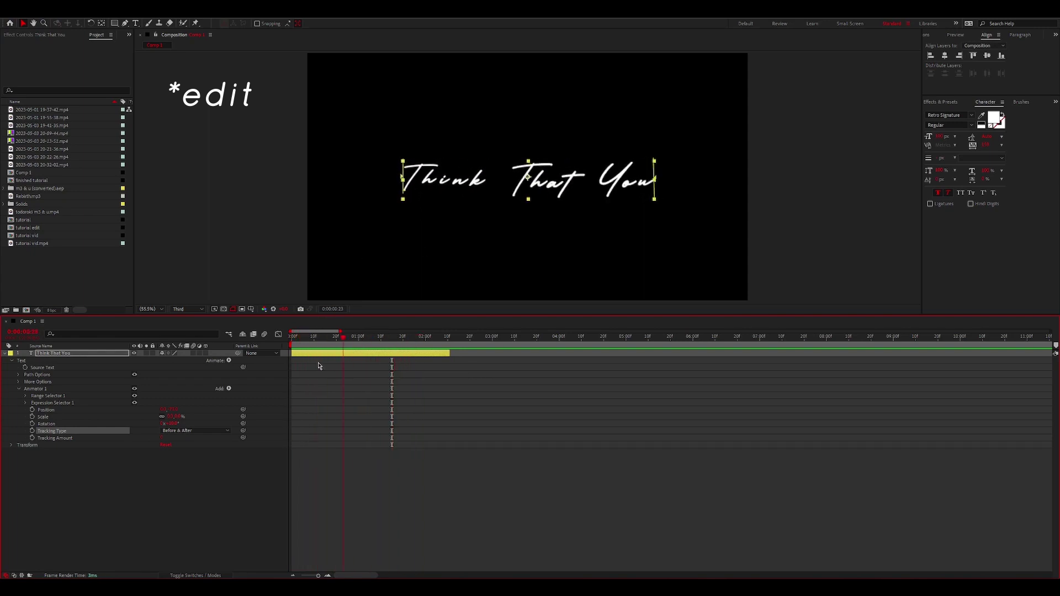
{"action": "left_click", "coordinate": [171, 431]}
{"action": "left_click", "coordinate": [182, 456]}
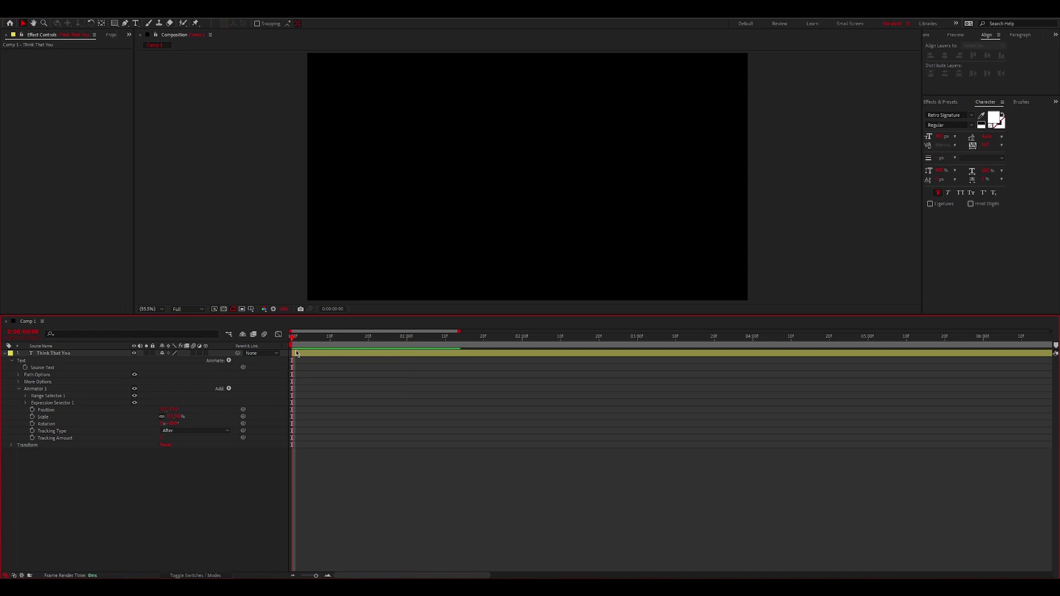
Apply the Deep Glow effect to the Think That You text layer
{"action": "left_click_drag", "start_coordinate": [381, 340], "coordinate": [429, 341]}
{"action": "left_click", "coordinate": [418, 354]}
{"action": "key", "text": "ctrl+space"}
{"action": "type", "text": "deep glow"}
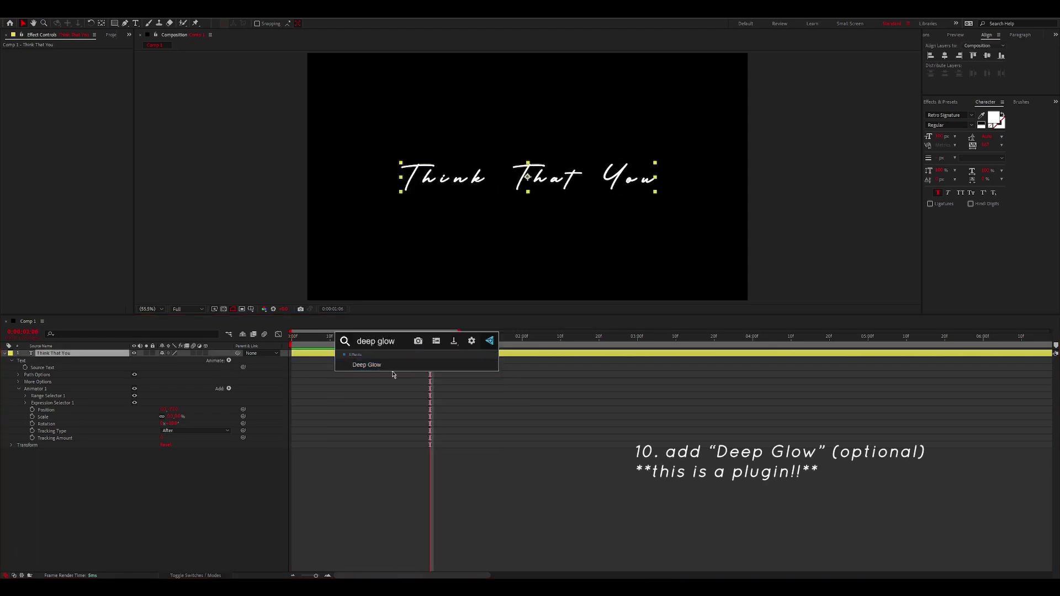
{"action": "key", "text": "Return"}
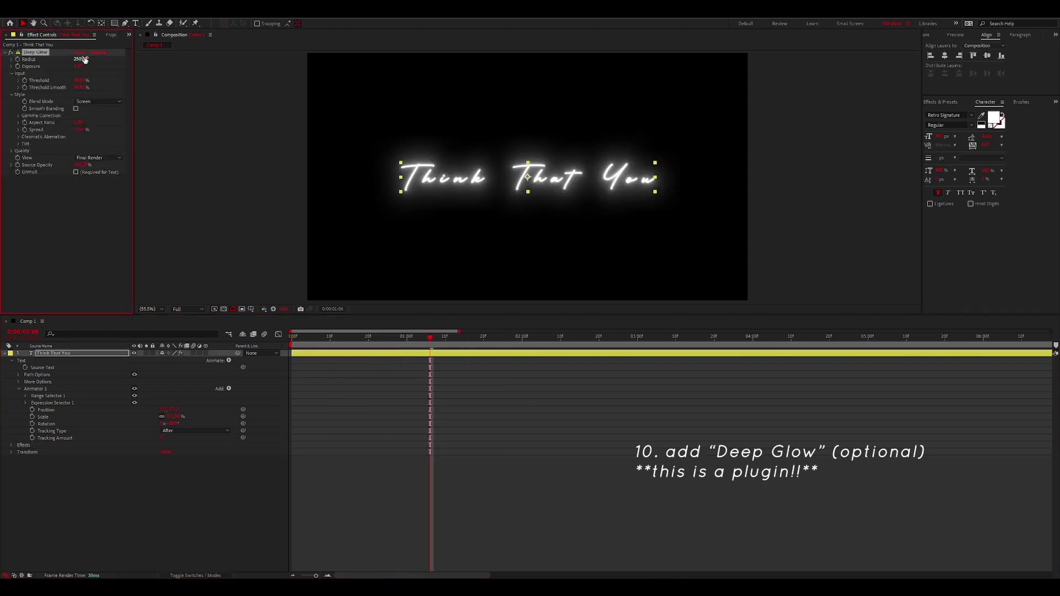
Set the Deep Glow radius to 500 and its exposure to 0.4
{"action": "left_click", "coordinate": [81, 59]}
{"action": "type", "text": "500"}
{"action": "key", "text": "Return"}
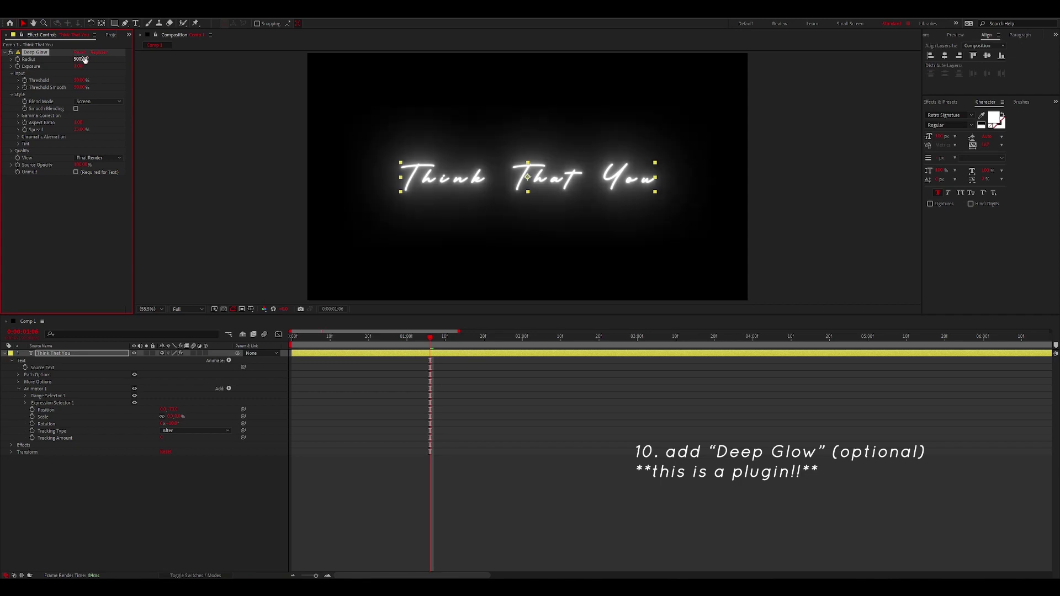
{"action": "left_click", "coordinate": [82, 74]}
{"action": "left_click", "coordinate": [78, 66]}
{"action": "type", "text": ".4"}
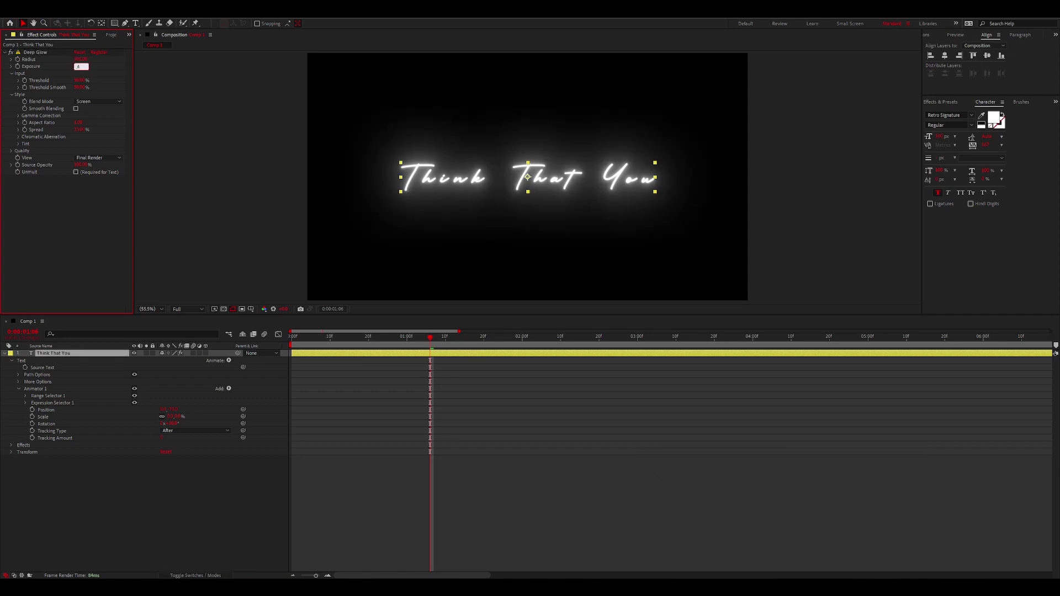
{"action": "key", "text": "Return"}
Collapse the text layer's properties, preview the glowing animation and scrub through it
{"action": "left_click", "coordinate": [491, 398]}
{"action": "key", "text": "u"}
{"action": "key", "text": "space"}
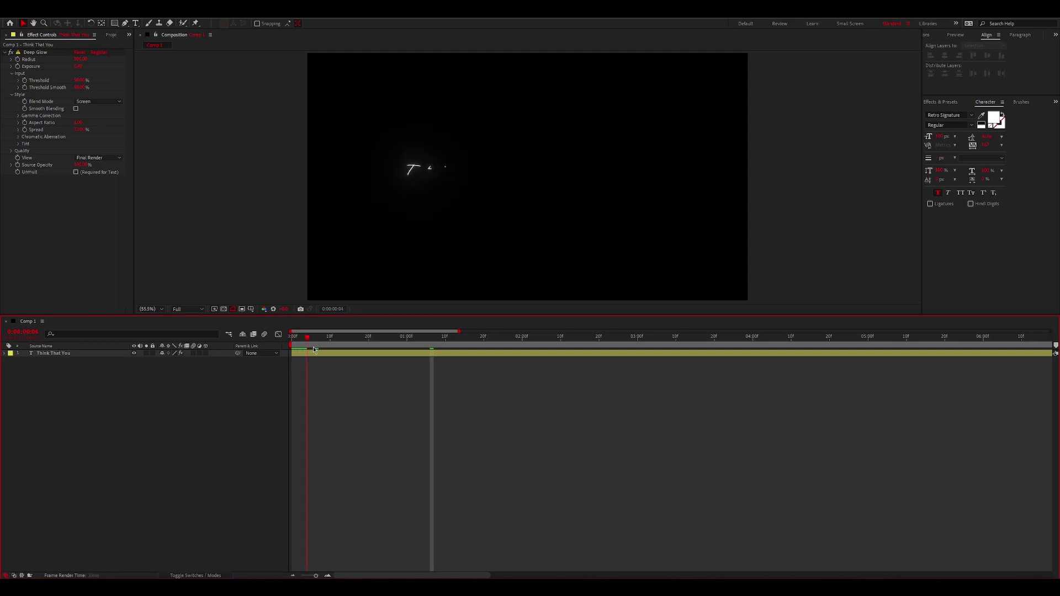
{"action": "left_click_drag", "start_coordinate": [464, 353], "coordinate": [437, 354]}
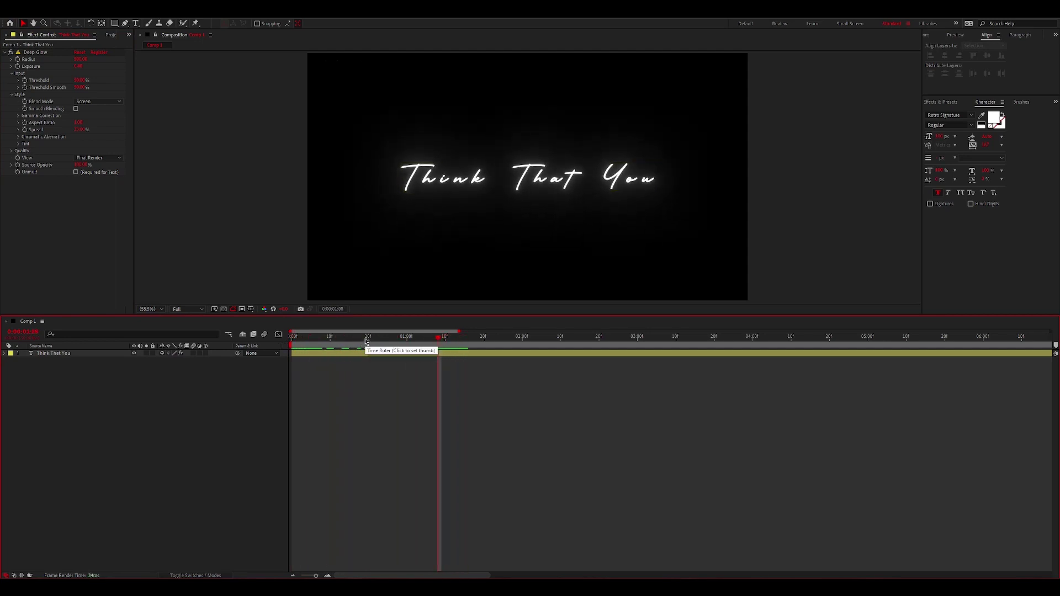